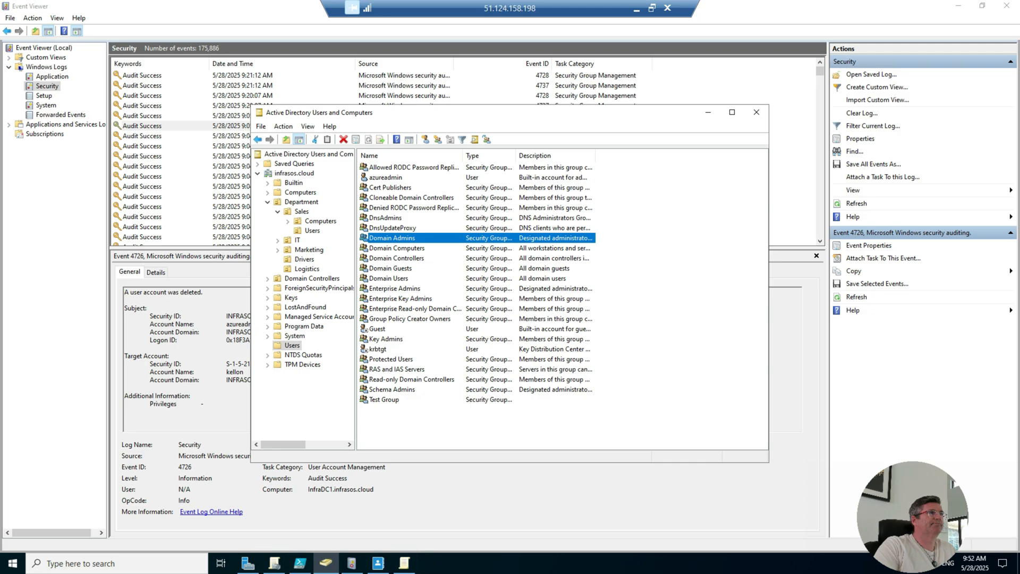
{"action": "key", "text": "Return"}
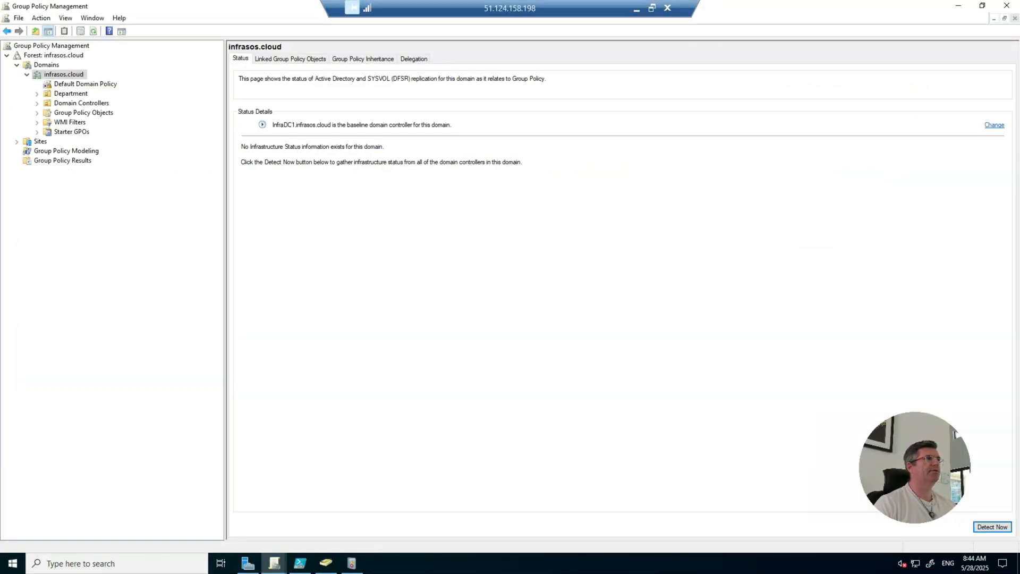
Step: Switch to Server Manager and view its list of administration tools, returning to Group Policy Management
{"action": "left_click", "coordinate": [247, 563]}
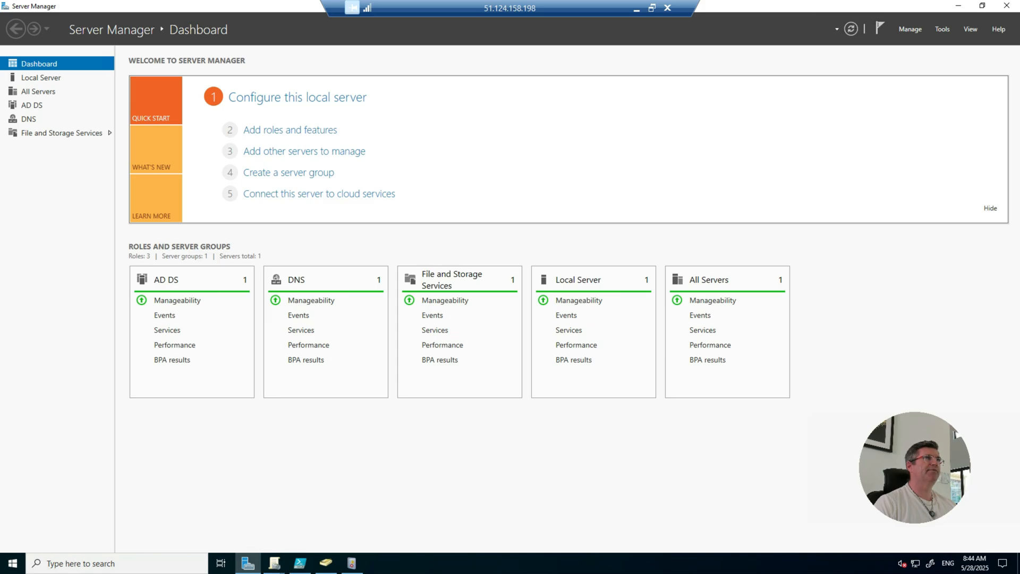
{"action": "left_click", "coordinate": [943, 29]}
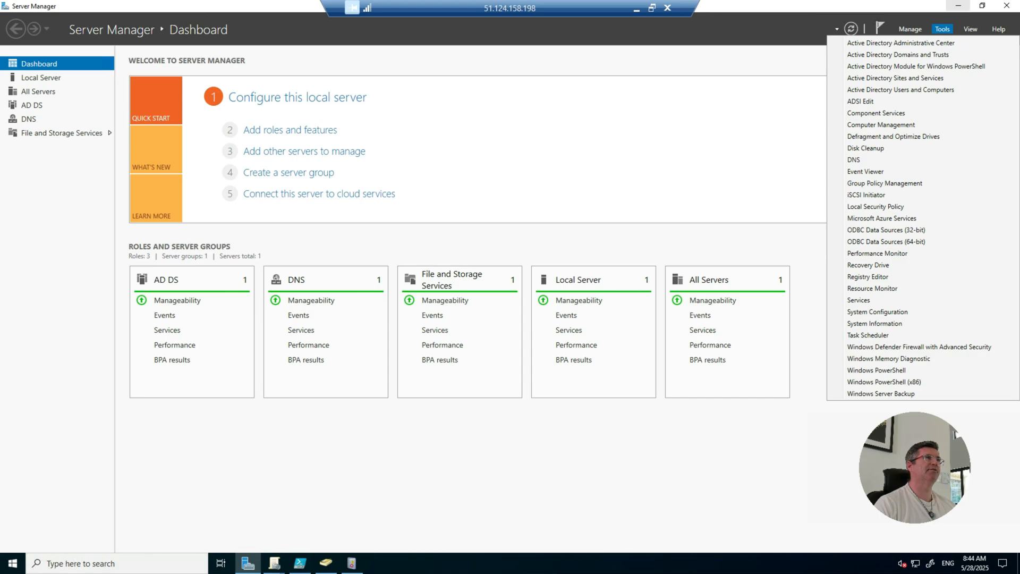
{"action": "left_click", "coordinate": [958, 5]}
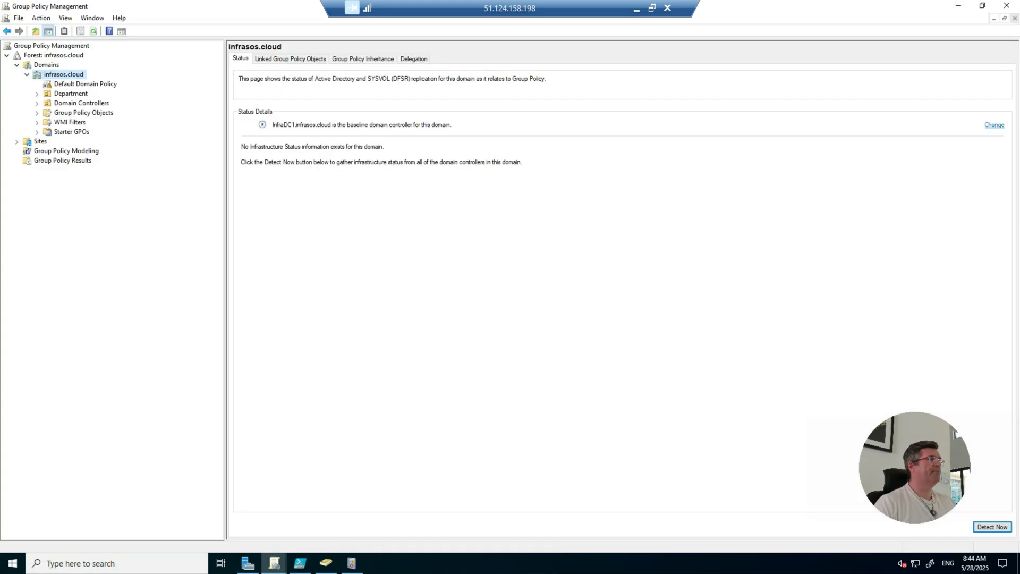
Step: Create a GPO named AD-Auditing and link it to the infrasos.cloud domain
{"action": "right_click", "coordinate": [58, 74]}
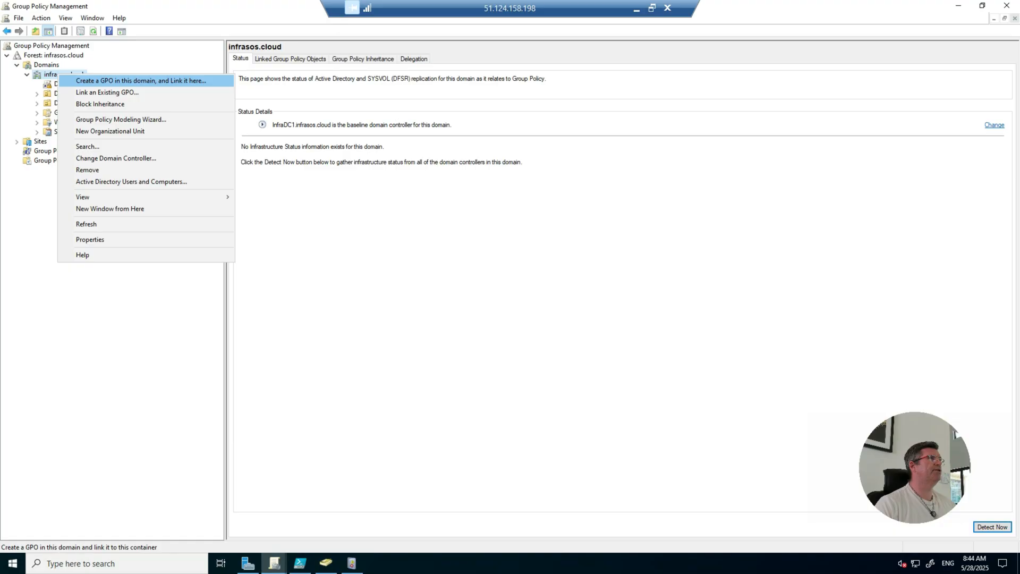
{"action": "left_click", "coordinate": [239, 156]}
{"action": "type", "text": "AD-Audit"}
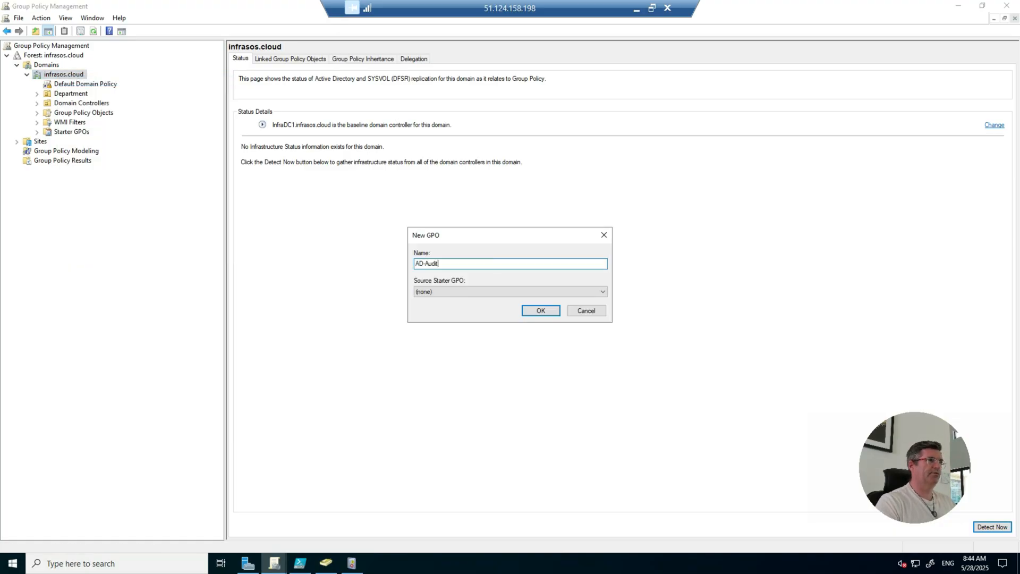
{"action": "type", "text": "ing"}
{"action": "key", "text": "Return"}
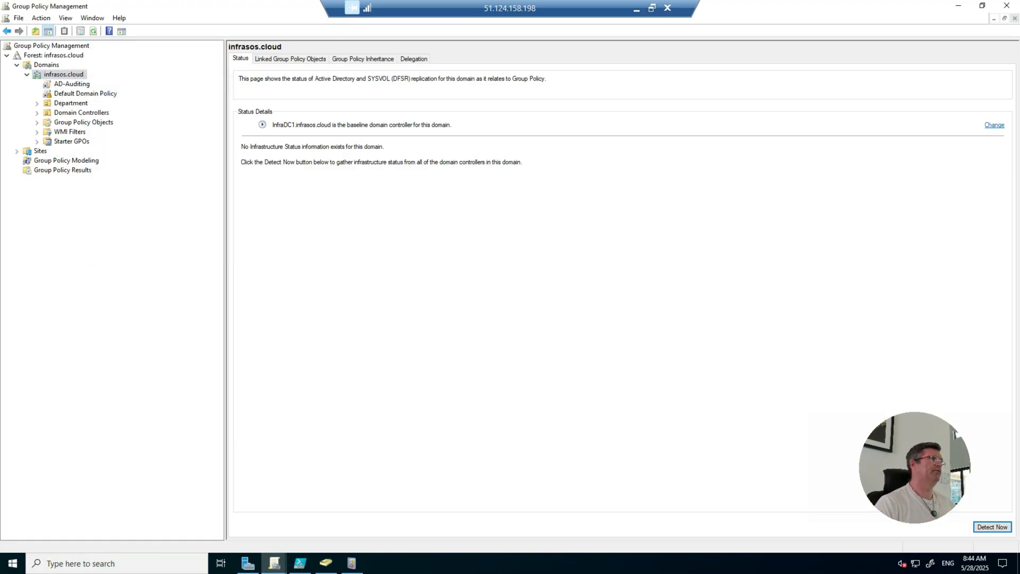
Step: Open the AD-Auditing GPO for editing in the Group Policy Management Editor
{"action": "left_click", "coordinate": [72, 84]}
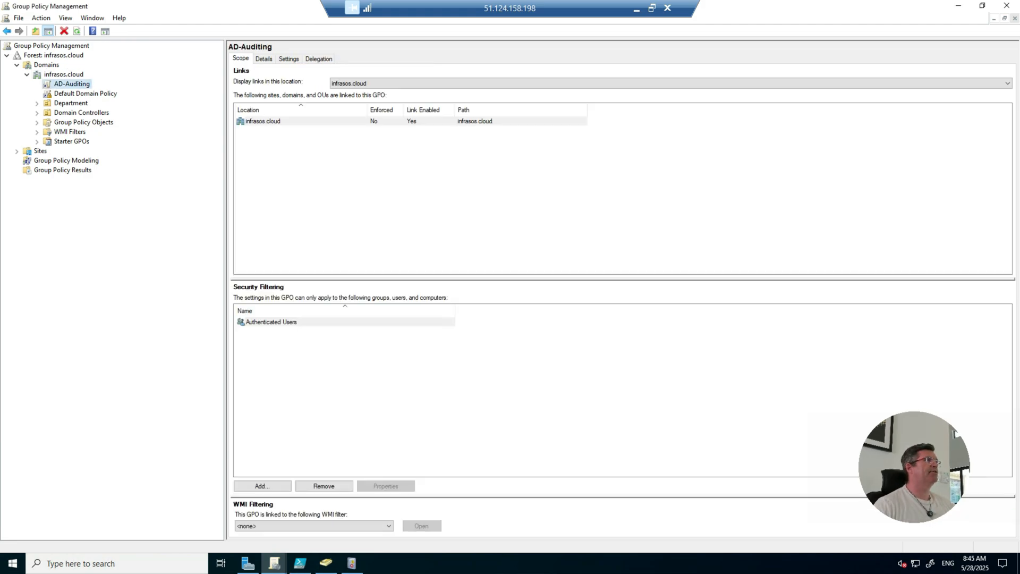
{"action": "right_click", "coordinate": [79, 83]}
{"action": "left_click", "coordinate": [95, 89]}
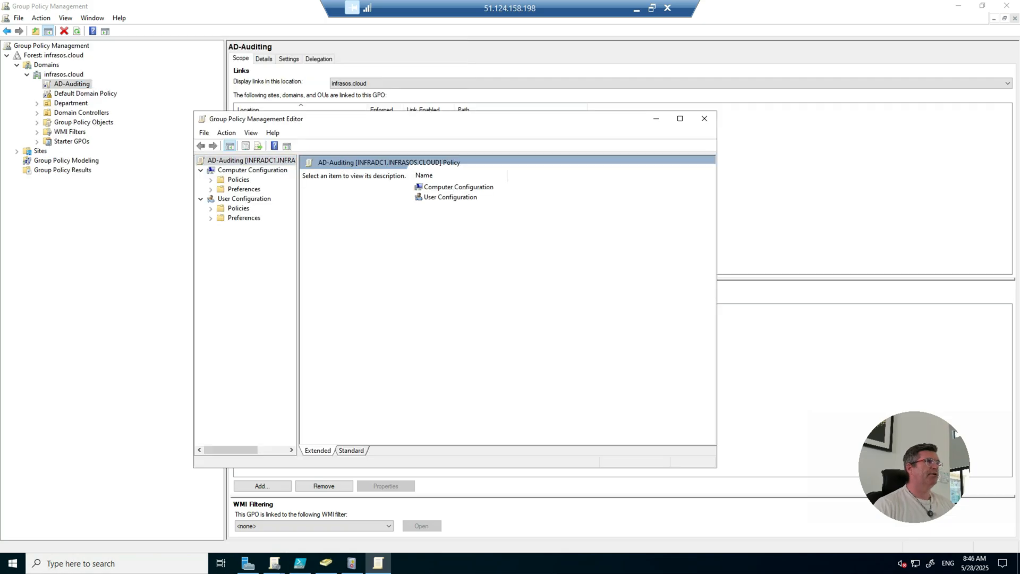
Step: Widen the editor's policy tree and show Audit Policy under Computer Configuration > Policies > Windows Settings > Security Settings > Local Policies
{"action": "left_click_drag", "start_coordinate": [298, 266], "coordinate": [381, 266]}
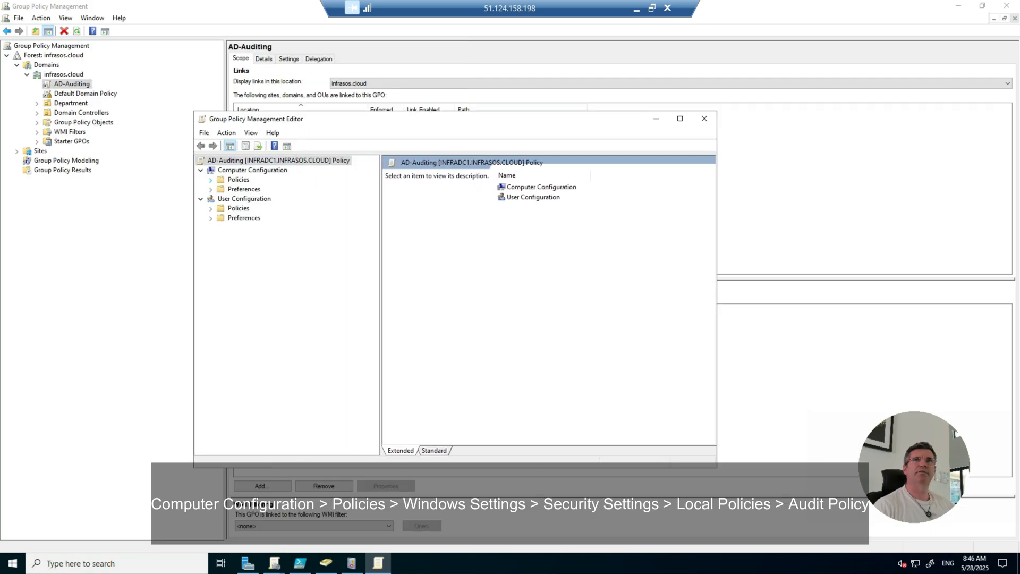
{"action": "left_click", "coordinate": [210, 179]}
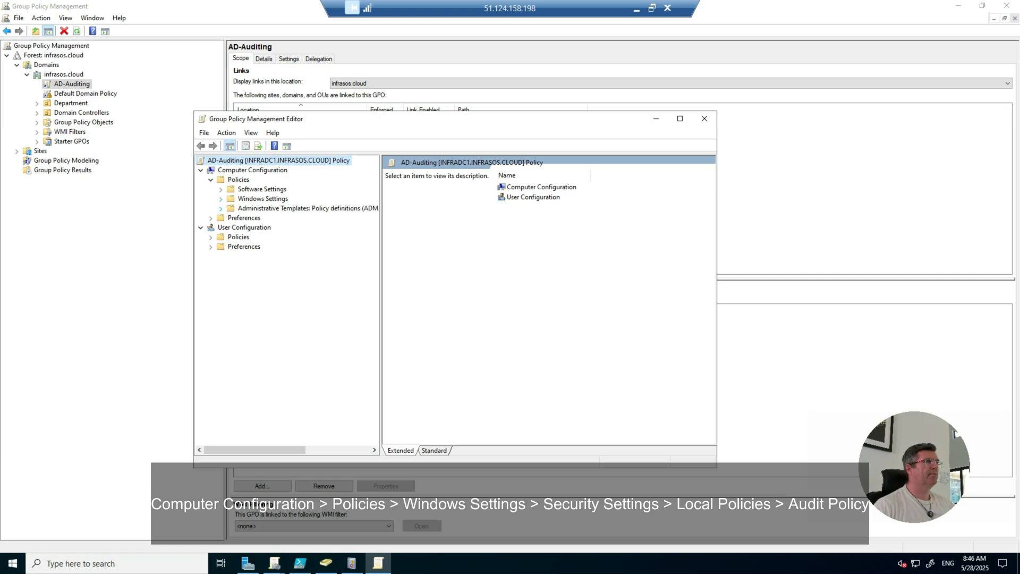
{"action": "left_click", "coordinate": [220, 198]}
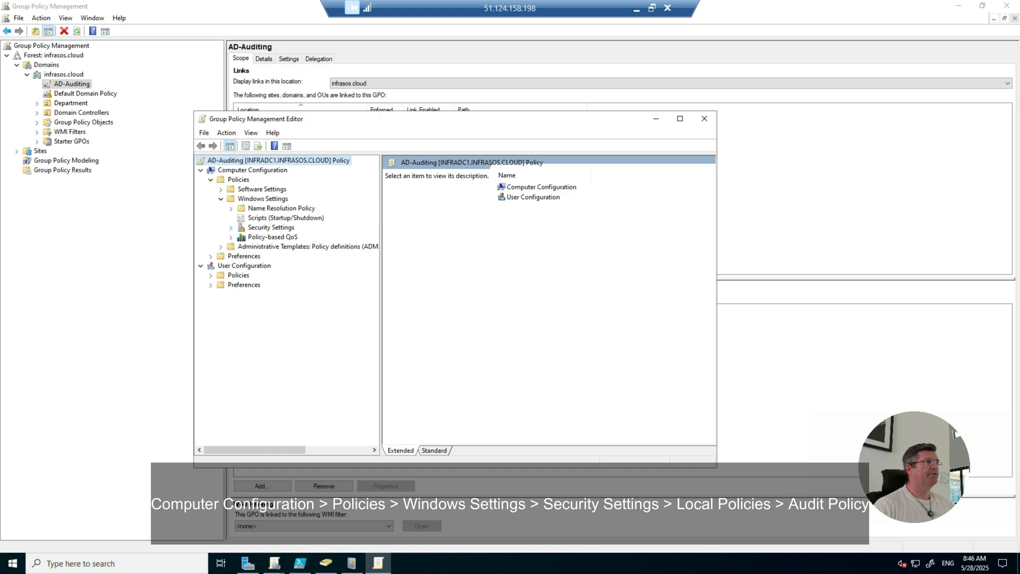
{"action": "left_click", "coordinate": [231, 227]}
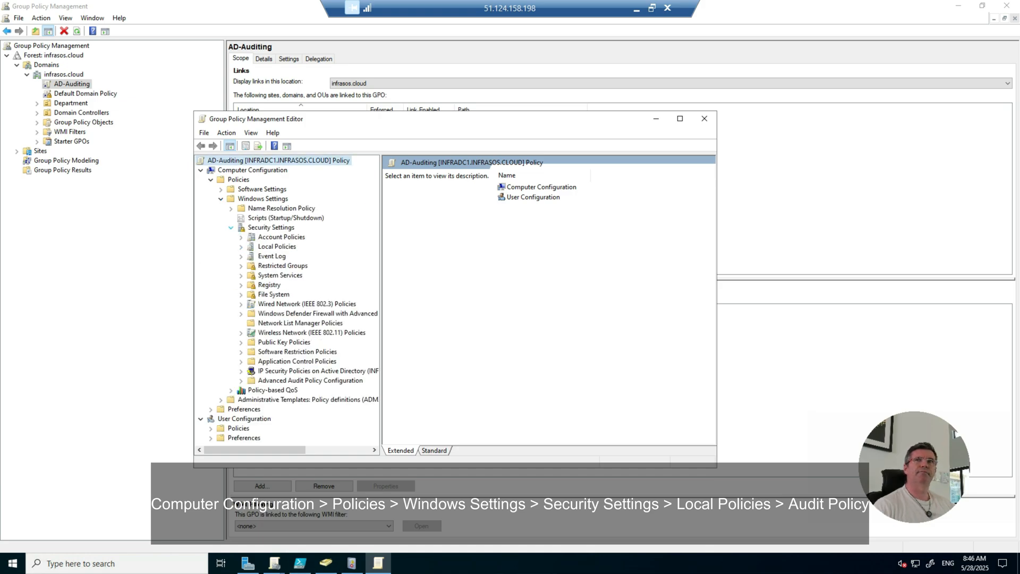
{"action": "left_click", "coordinate": [241, 246]}
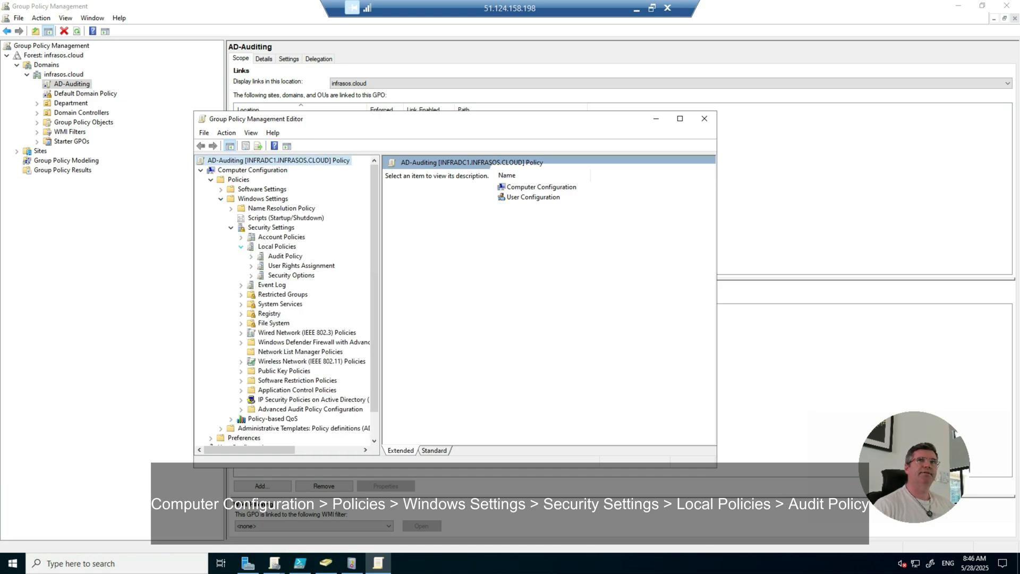
{"action": "left_click", "coordinate": [285, 256]}
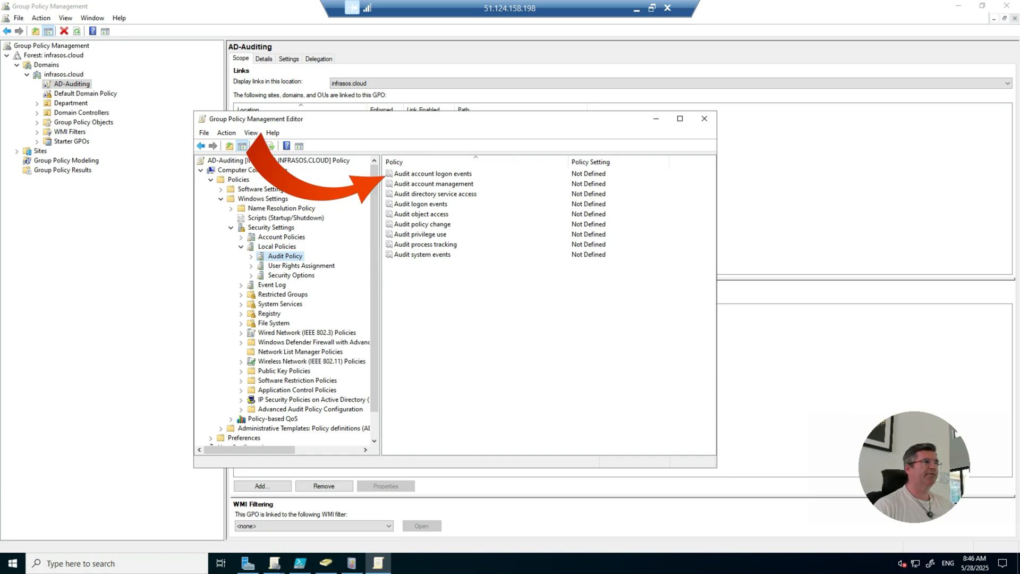
Step: Read the explanation of Audit account logon events and define the policy to audit Success and Failure attempts
{"action": "double_click", "coordinate": [433, 174]}
{"action": "left_click", "coordinate": [424, 180]}
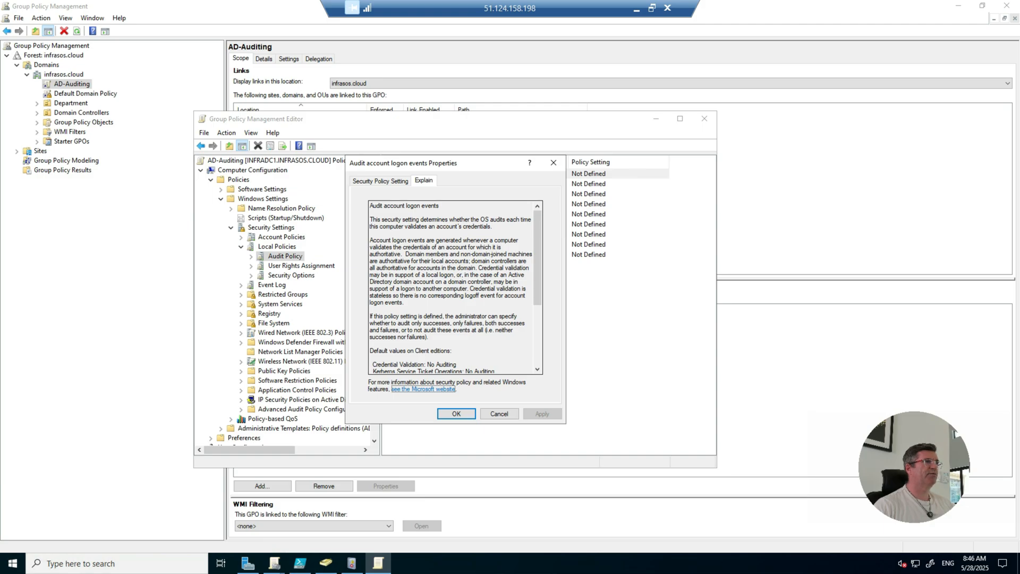
{"action": "left_click", "coordinate": [380, 181]}
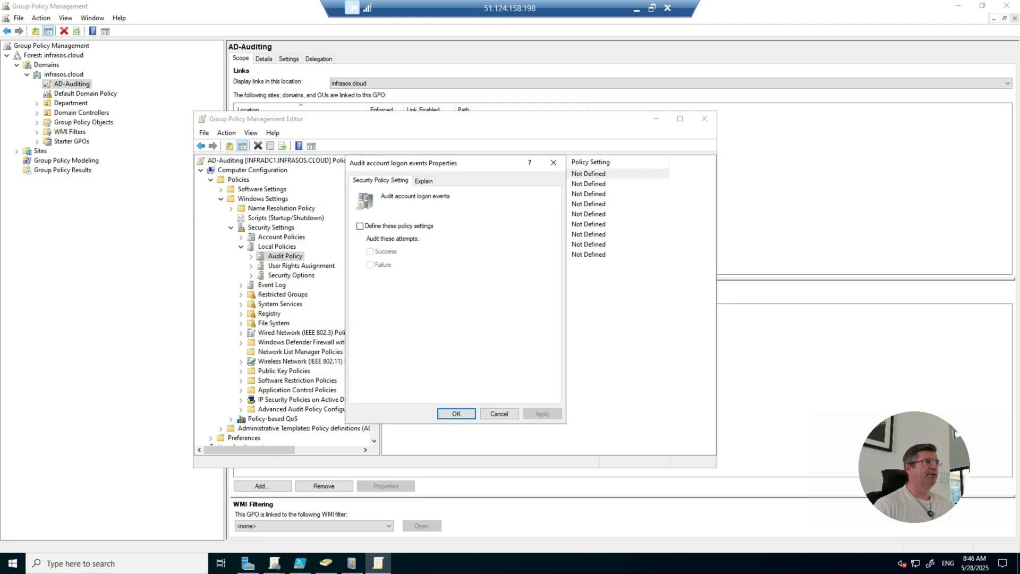
{"action": "left_click", "coordinate": [360, 226]}
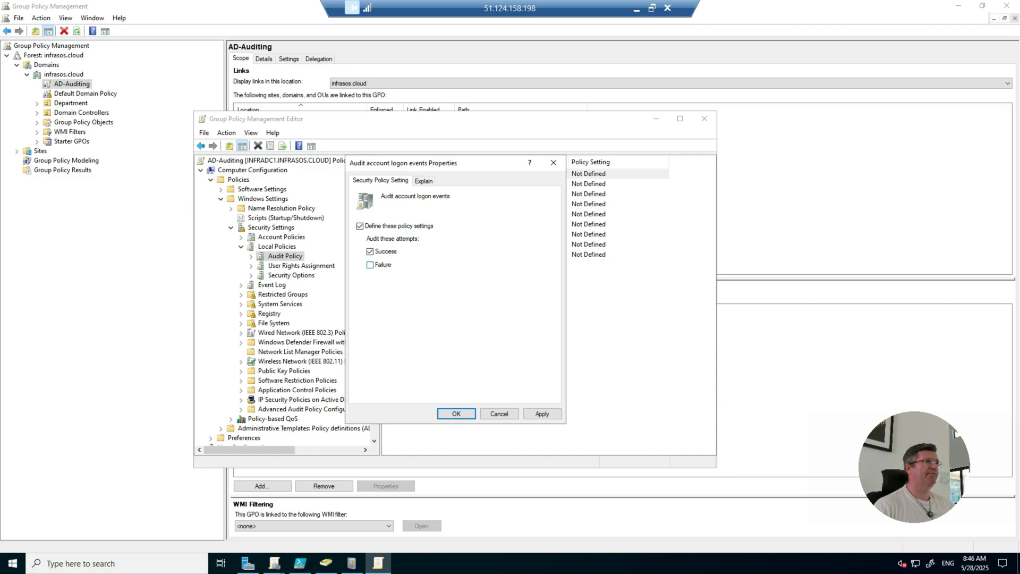
{"action": "left_click", "coordinate": [542, 413]}
{"action": "key", "text": "Return"}
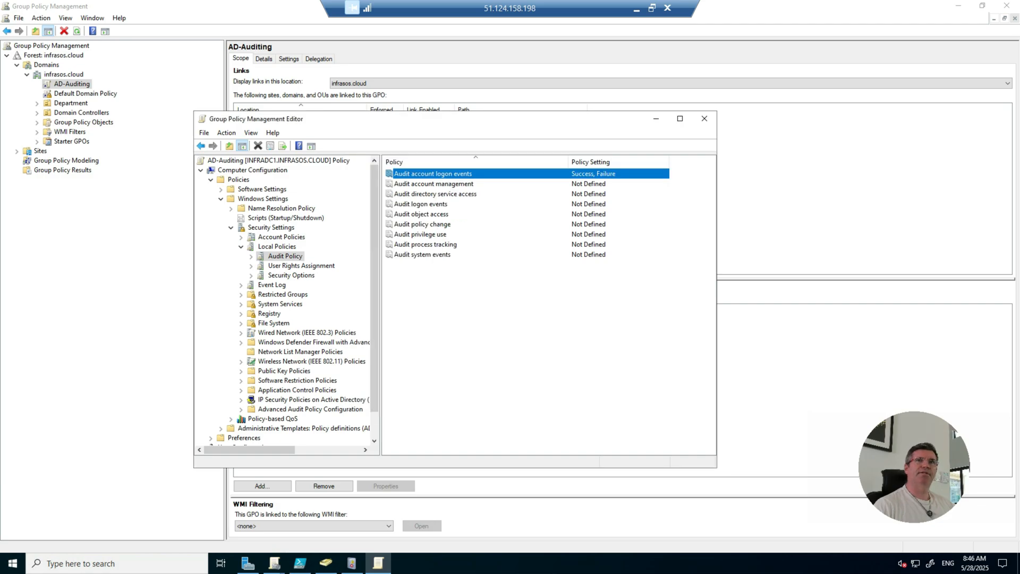
Step: Read the explanation of Audit logon events and define the policy to audit Success and Failure attempts
{"action": "double_click", "coordinate": [421, 204]}
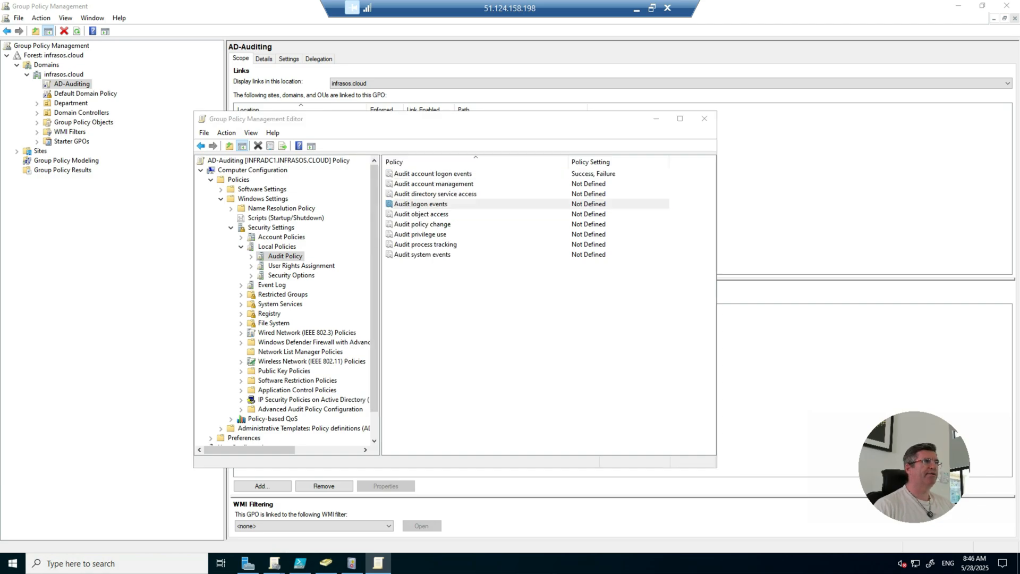
{"action": "left_click", "coordinate": [423, 180]}
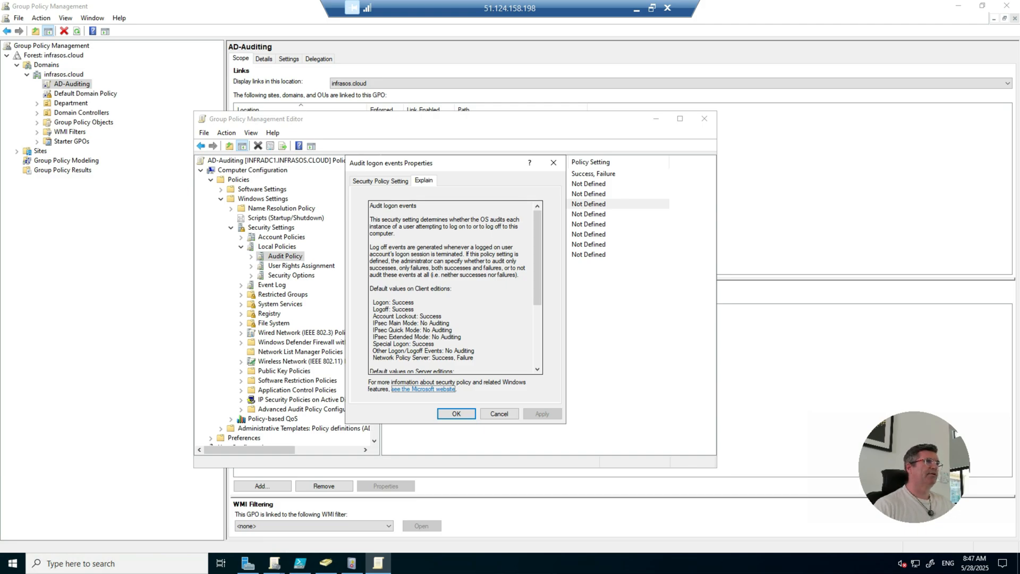
{"action": "left_click", "coordinate": [380, 181]}
{"action": "left_click", "coordinate": [361, 226]}
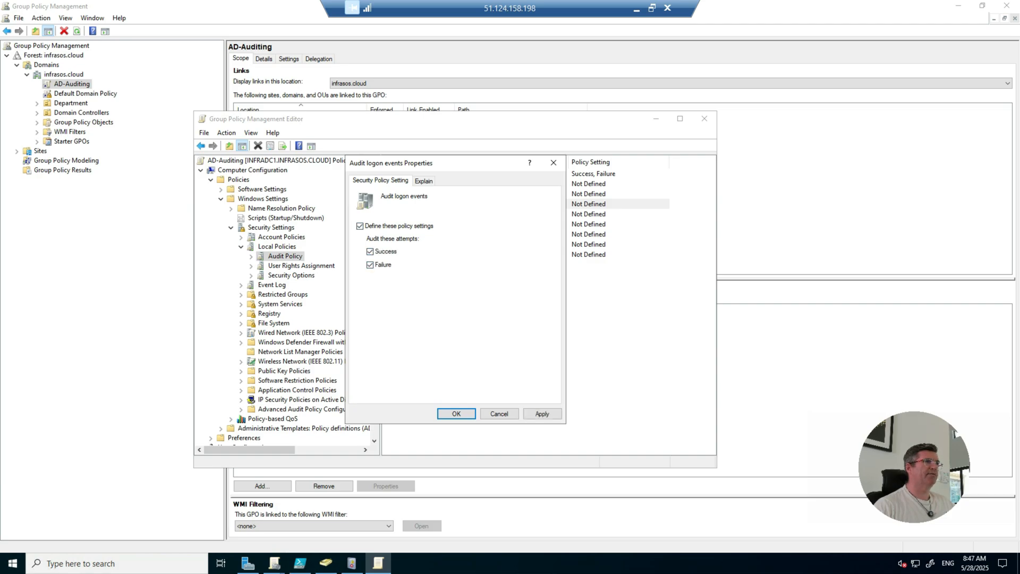
{"action": "left_click", "coordinate": [542, 414]}
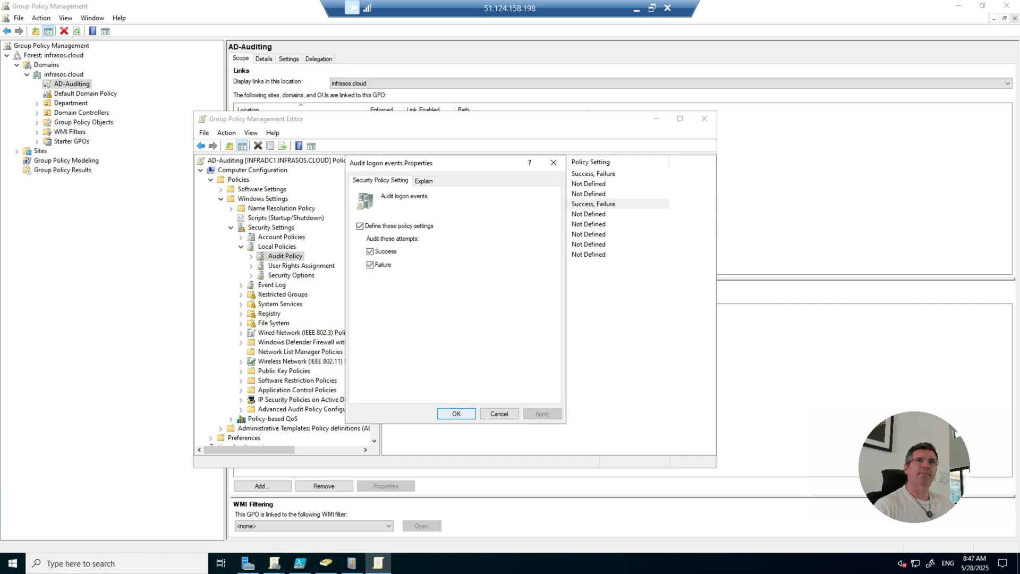
{"action": "left_click", "coordinate": [456, 414]}
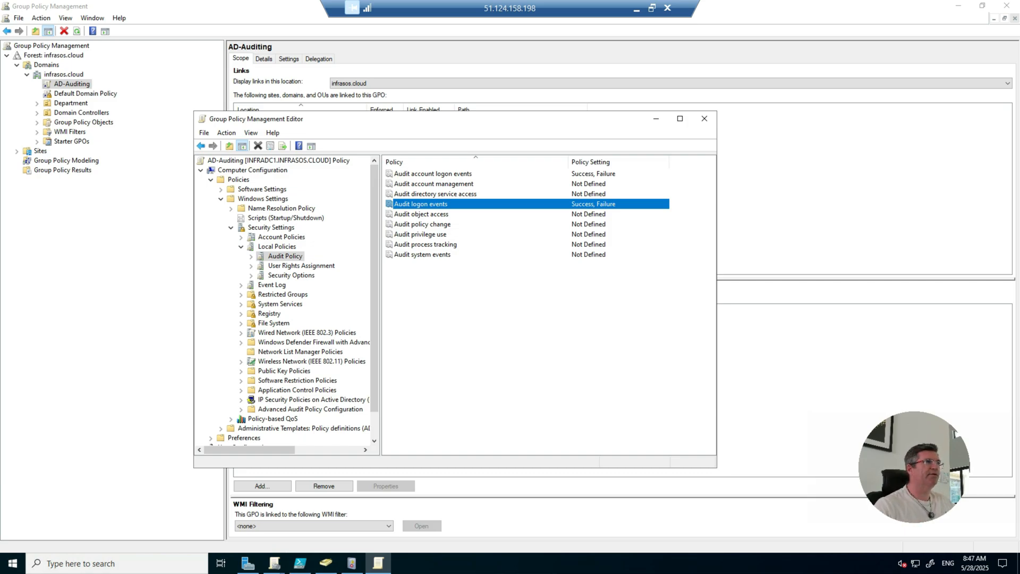
Step: Read the explanation of Audit account management and define the policy to audit Success and Failure attempts
{"action": "double_click", "coordinate": [433, 184]}
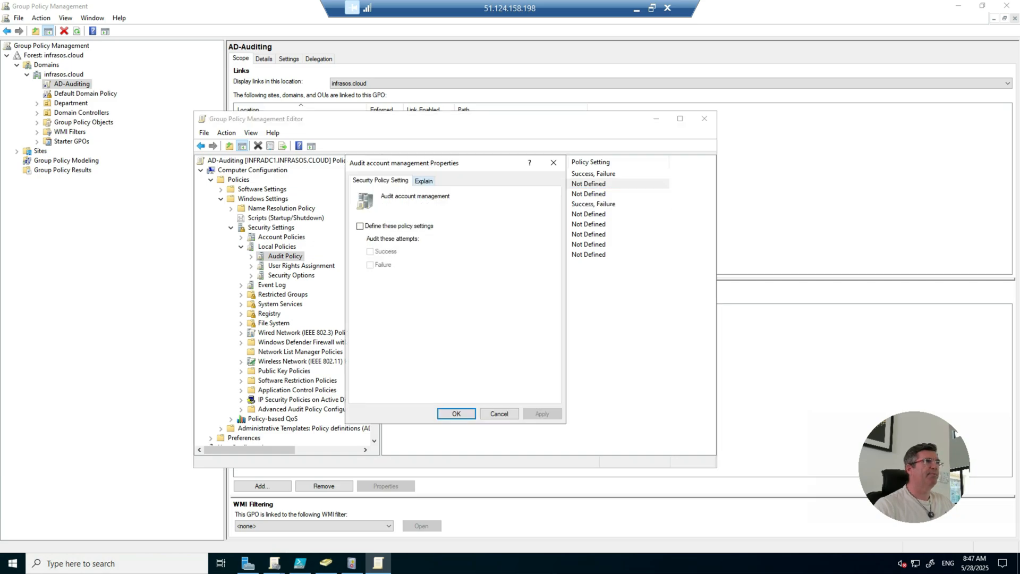
{"action": "left_click", "coordinate": [423, 181]}
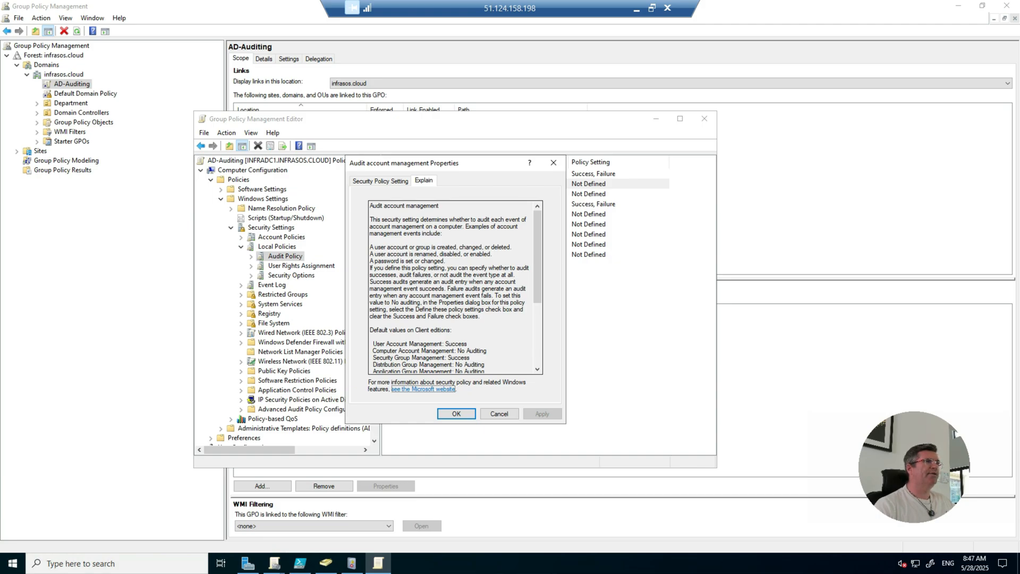
{"action": "left_click", "coordinate": [380, 182]}
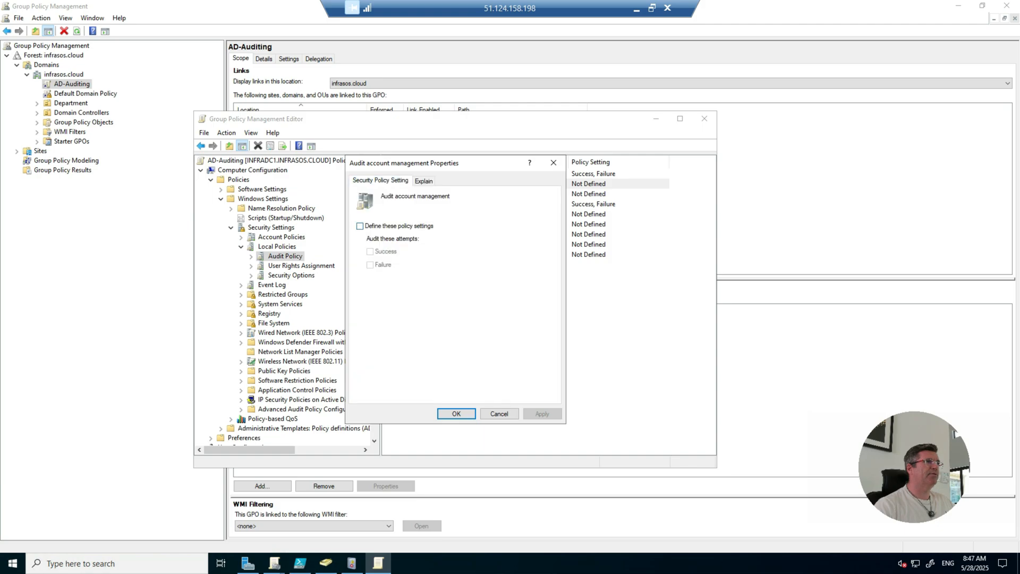
{"action": "left_click", "coordinate": [360, 226]}
{"action": "left_click", "coordinate": [369, 252]}
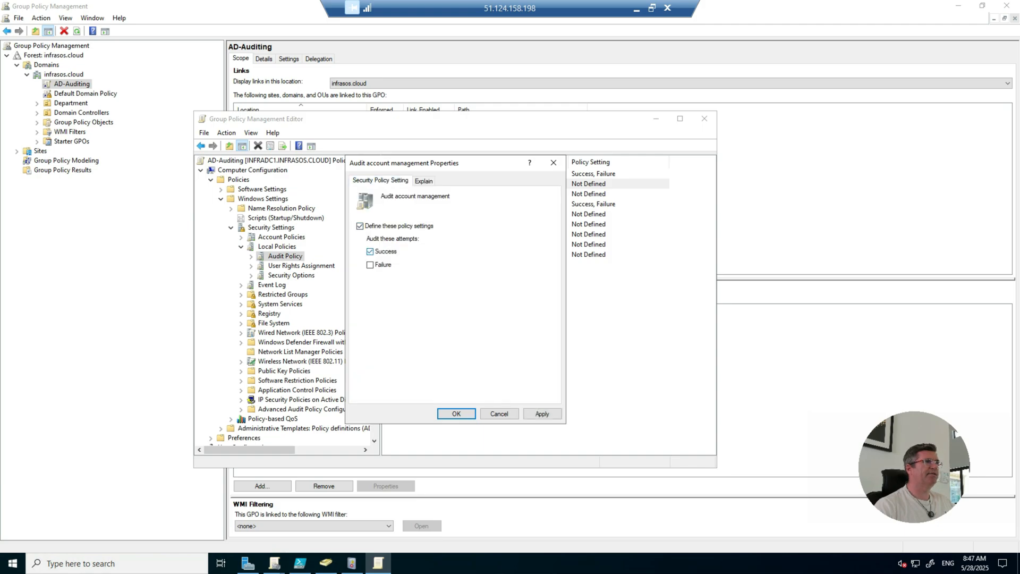
{"action": "left_click", "coordinate": [370, 265]}
{"action": "left_click", "coordinate": [542, 414]}
{"action": "left_click", "coordinate": [456, 414]}
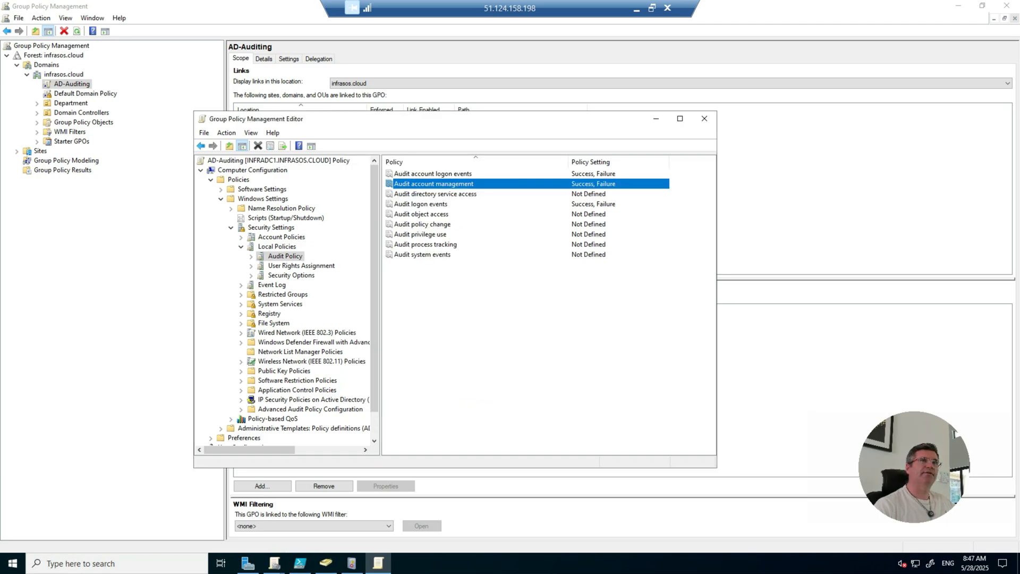
Step: Define the Audit directory service access policy to audit Success and Failure attempts
{"action": "double_click", "coordinate": [436, 194]}
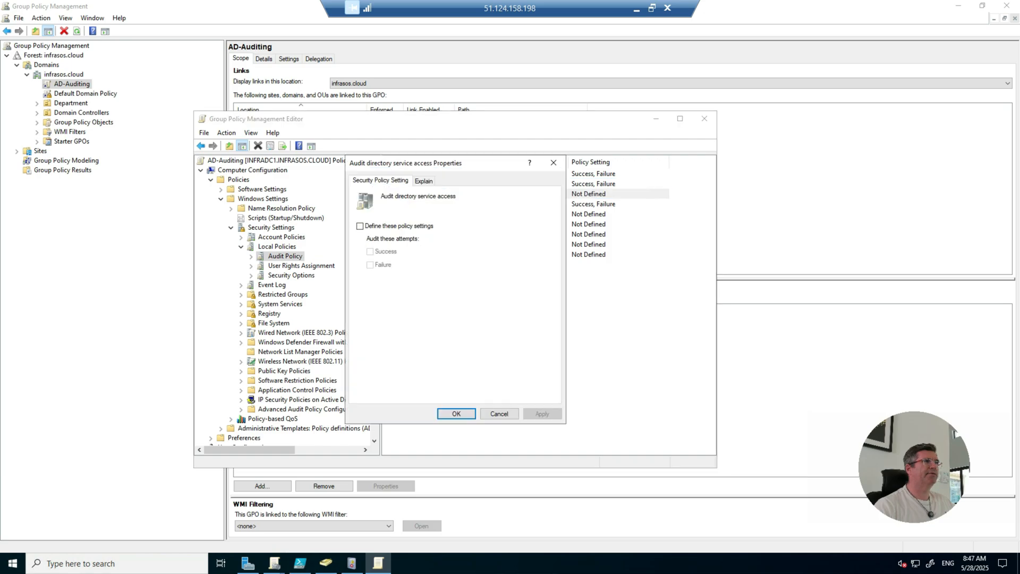
{"action": "left_click", "coordinate": [360, 227]}
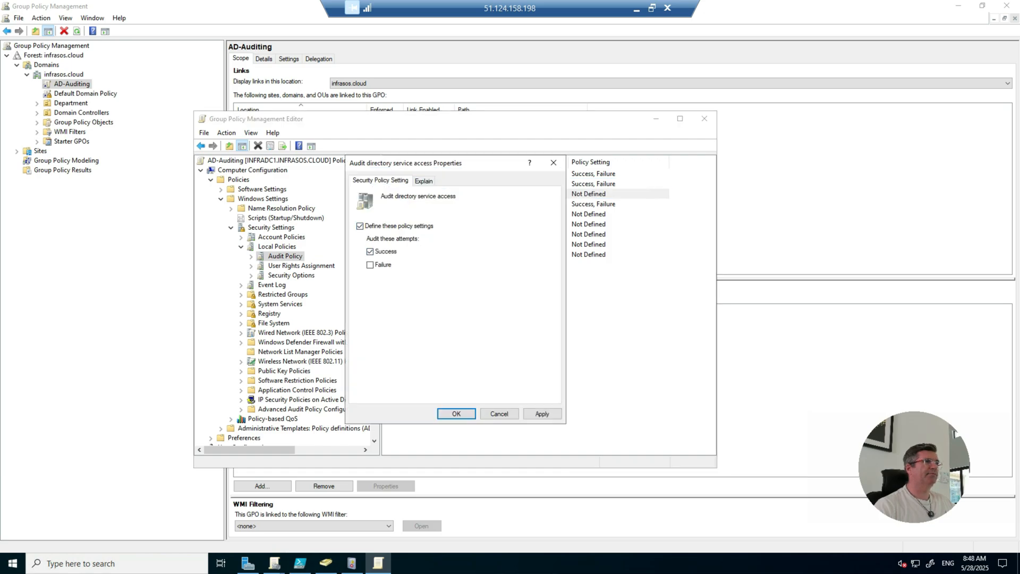
{"action": "left_click", "coordinate": [542, 414]}
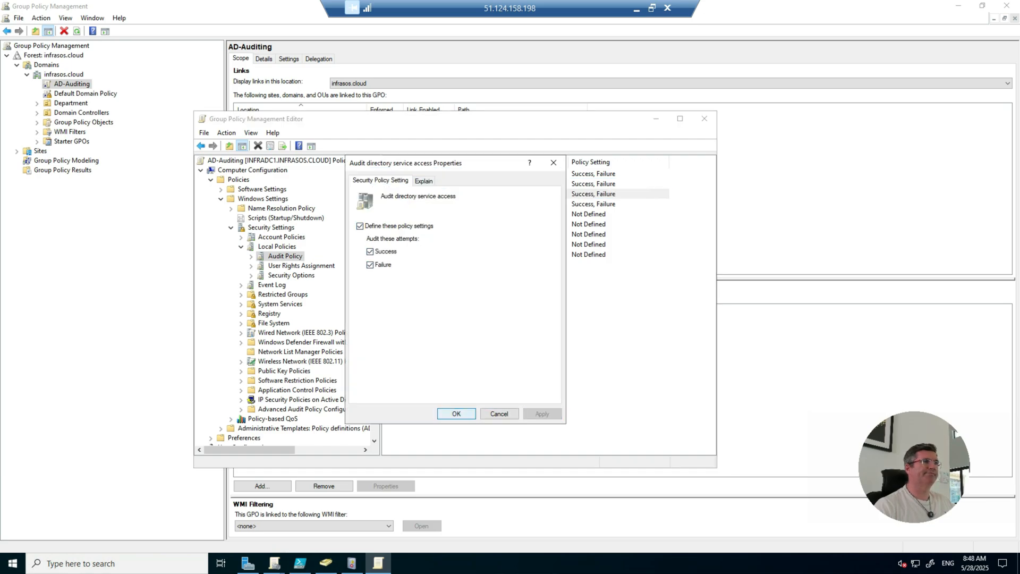
{"action": "left_click", "coordinate": [456, 414]}
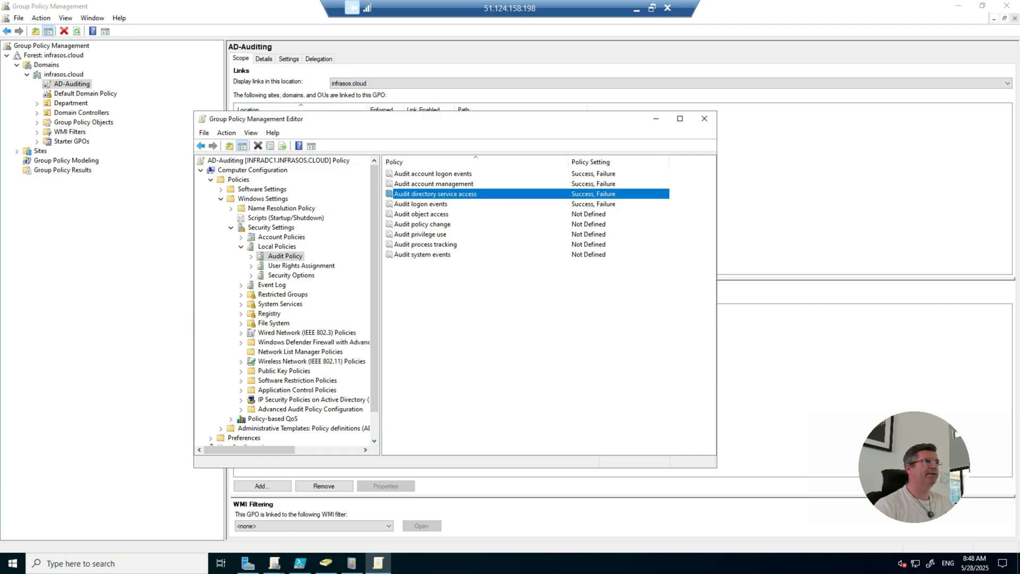
Step: Define the Audit object access policy to audit Success and Failure attempts
{"action": "double_click", "coordinate": [421, 215]}
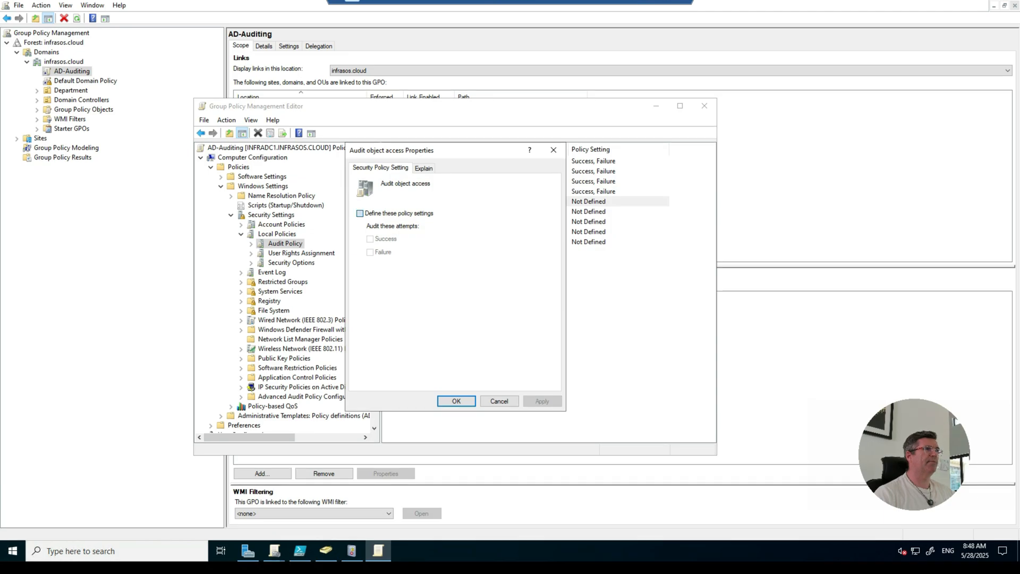
{"action": "left_click", "coordinate": [360, 226]}
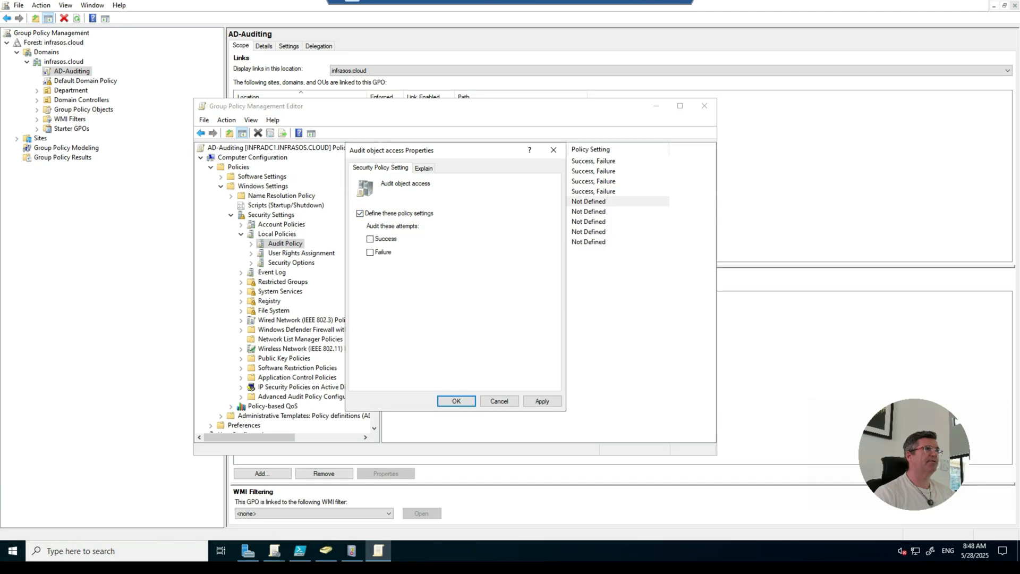
{"action": "left_click", "coordinate": [371, 239]}
{"action": "left_click", "coordinate": [542, 401]}
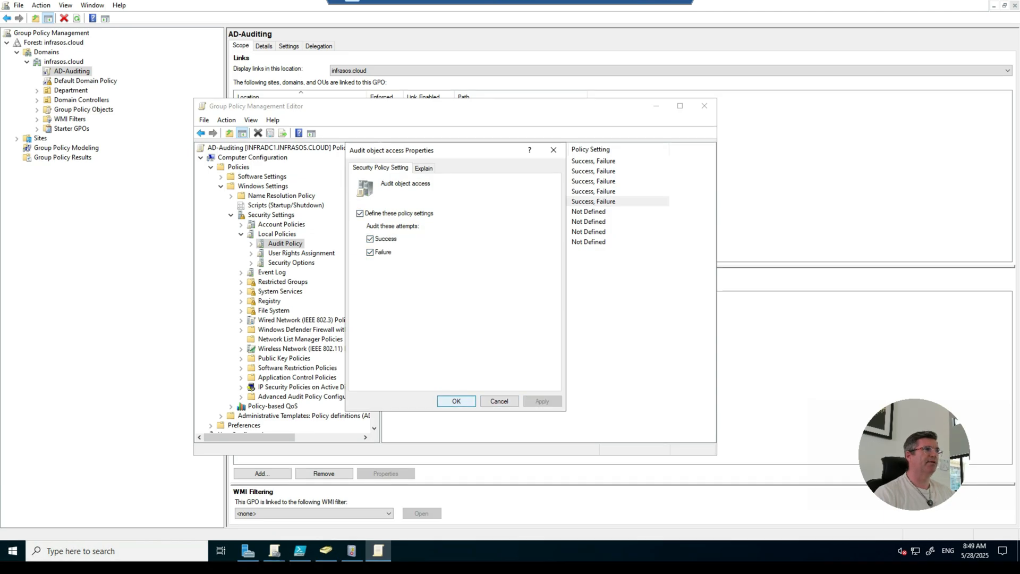
{"action": "key", "text": "Return"}
{"action": "left_click", "coordinate": [494, 330]}
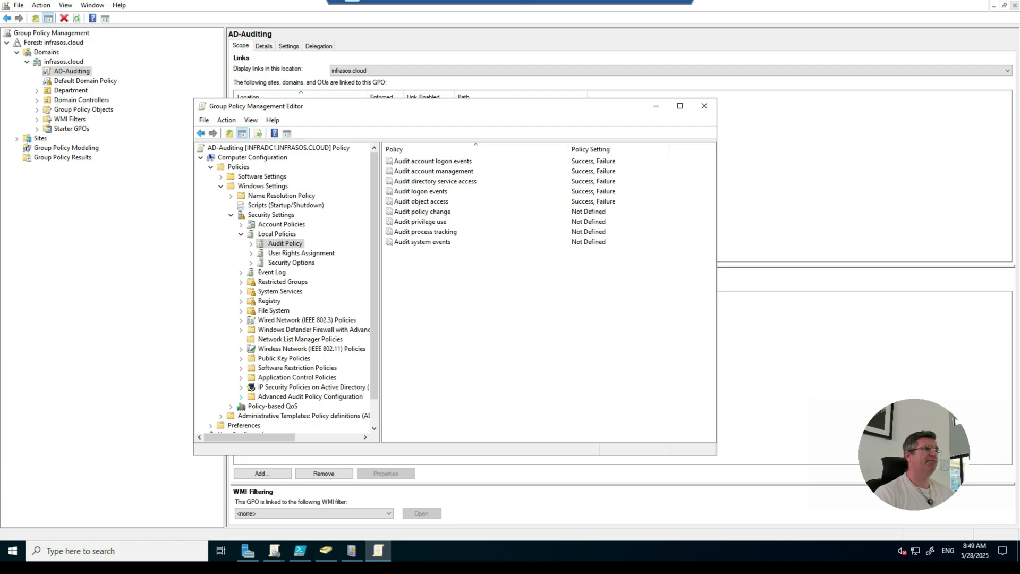
Step: Expand the Audit Policies under Advanced Audit Policy Configuration and view the Account Logon subcategories
{"action": "left_click", "coordinate": [241, 396]}
{"action": "left_click", "coordinate": [287, 406]}
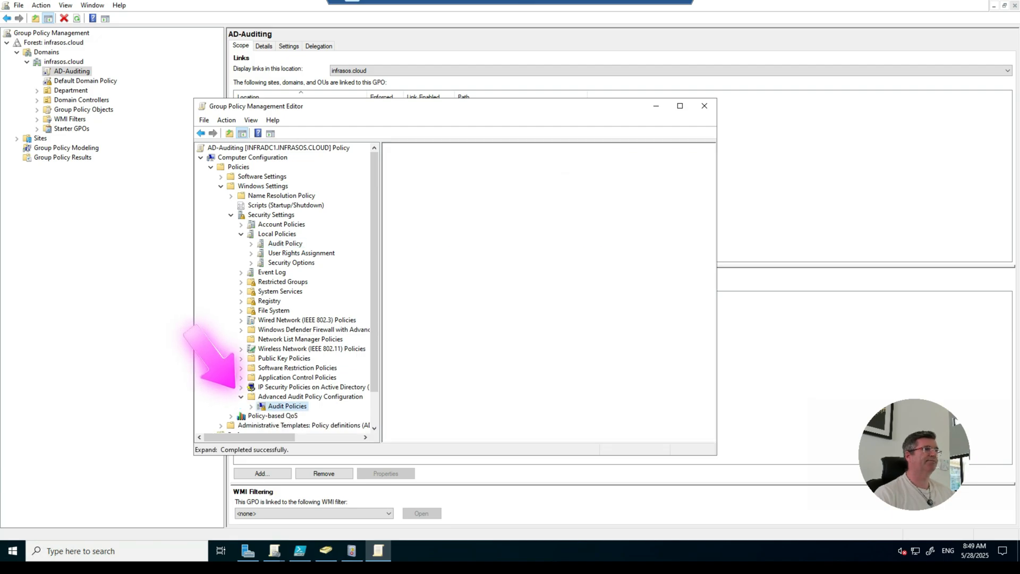
{"action": "scroll", "coordinate": [287, 330], "scroll_direction": "down", "scroll_amount": 2}
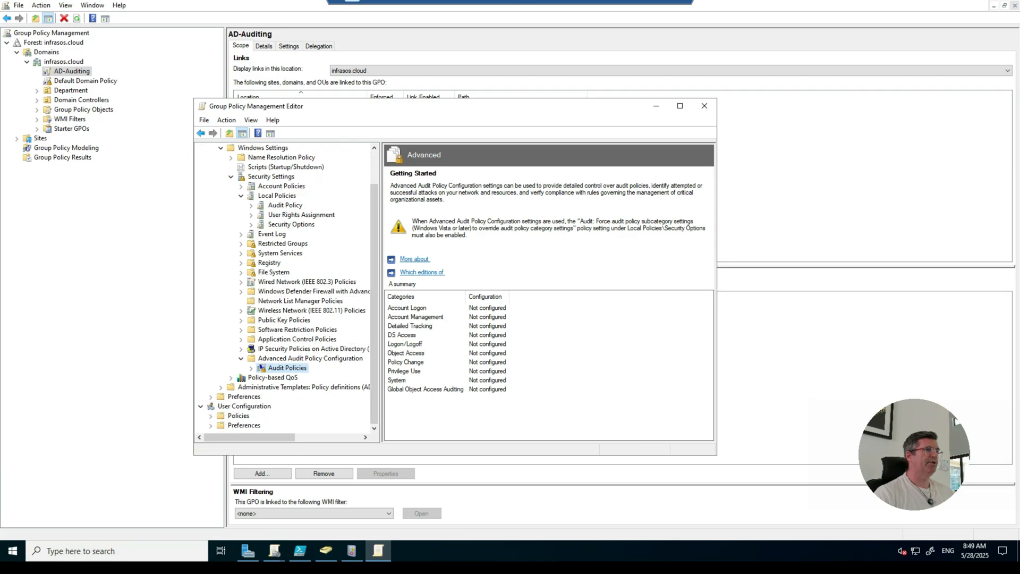
{"action": "left_click", "coordinate": [251, 368]}
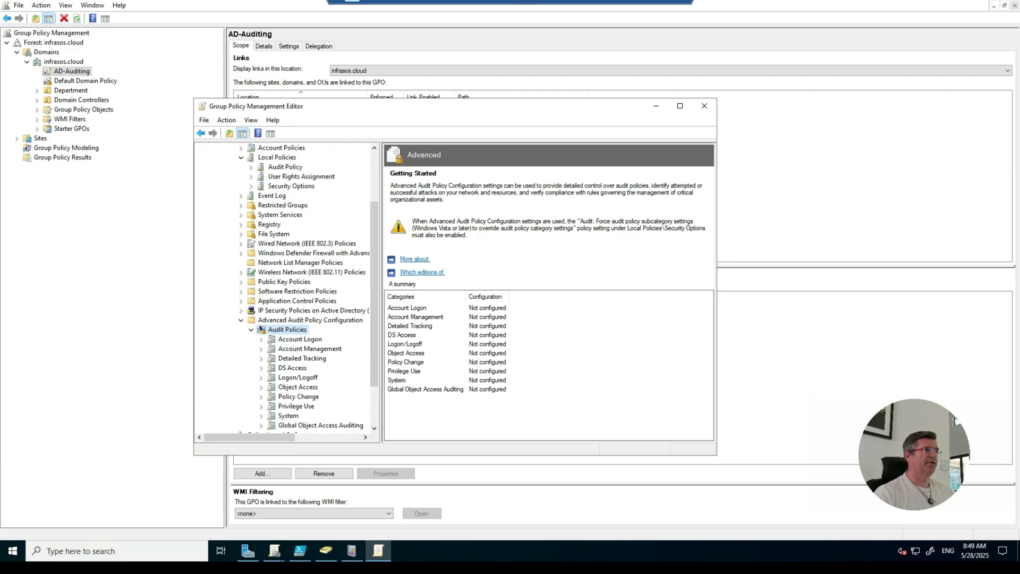
{"action": "scroll", "coordinate": [298, 318], "scroll_direction": "down", "scroll_amount": 2}
{"action": "left_click", "coordinate": [299, 281]}
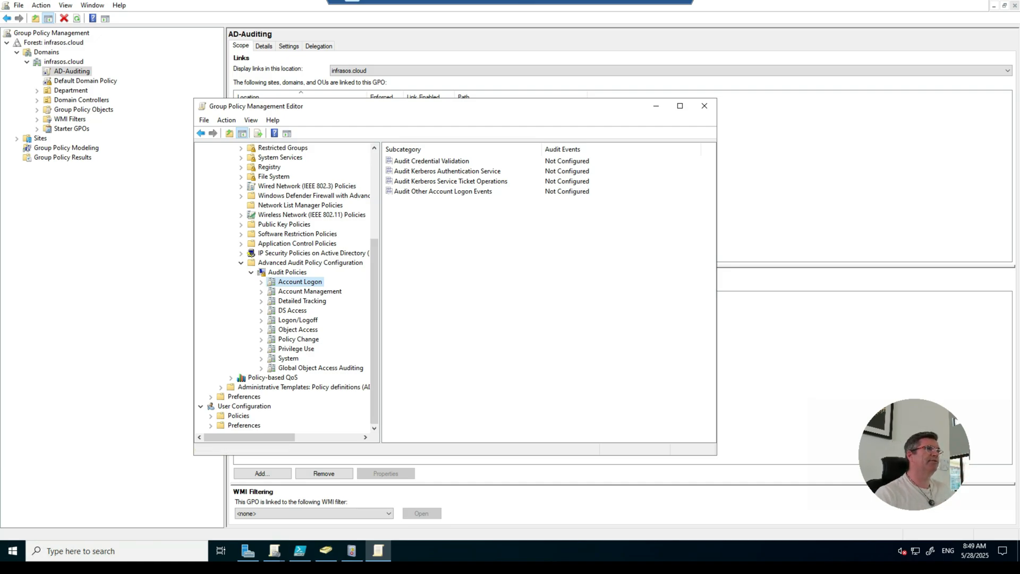
Step: Read the explanation of Audit Security Group Management under Account Management and configure it to audit Success and Failure events
{"action": "left_click", "coordinate": [310, 291]}
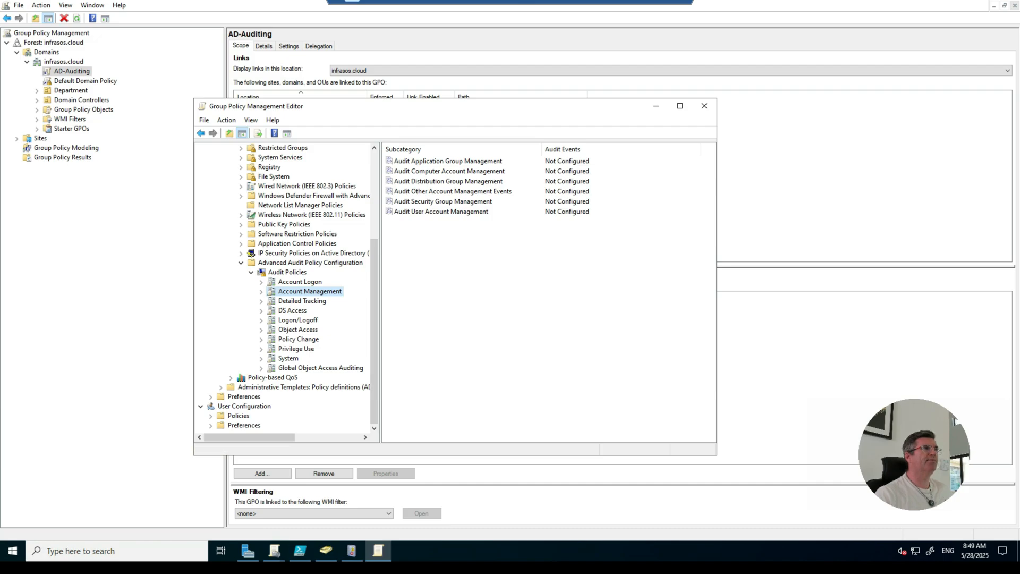
{"action": "double_click", "coordinate": [443, 202]}
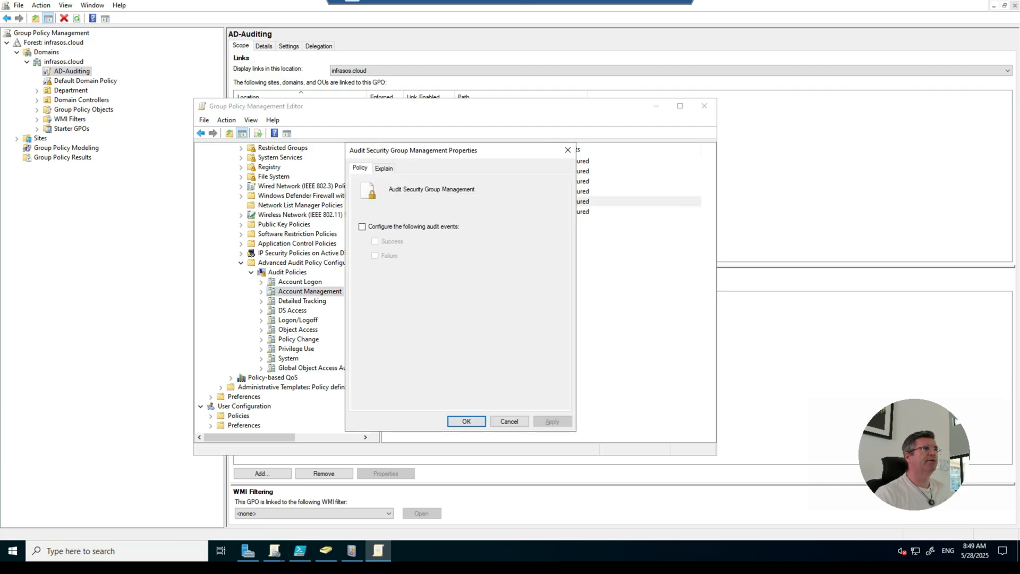
{"action": "left_click", "coordinate": [384, 168]}
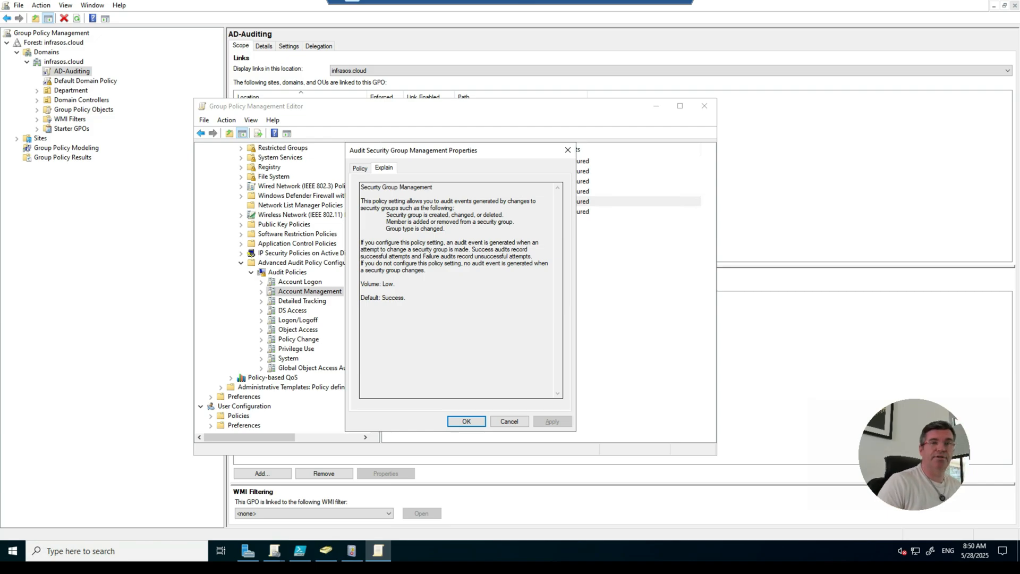
{"action": "left_click", "coordinate": [360, 168]}
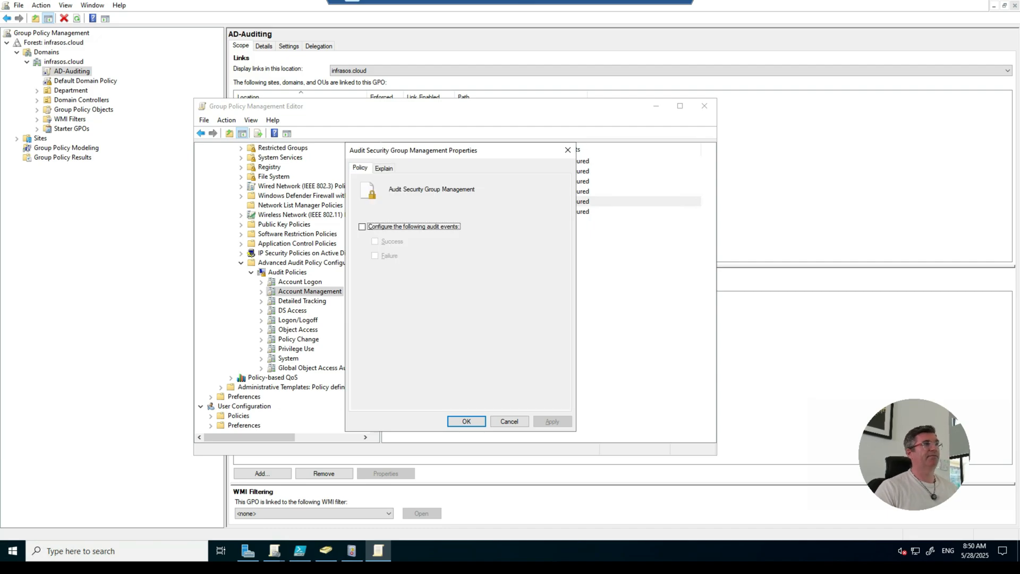
{"action": "key", "text": "space"}
{"action": "key", "text": "Tab"}
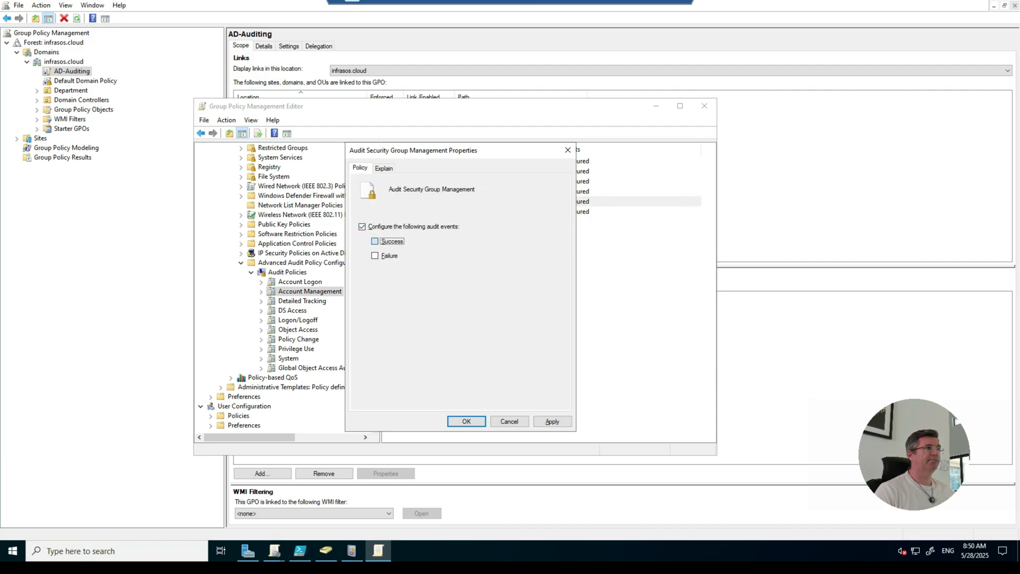
{"action": "key", "text": "space"}
{"action": "key", "text": "Tab"}
{"action": "key", "text": "space"}
{"action": "left_click", "coordinate": [553, 422]}
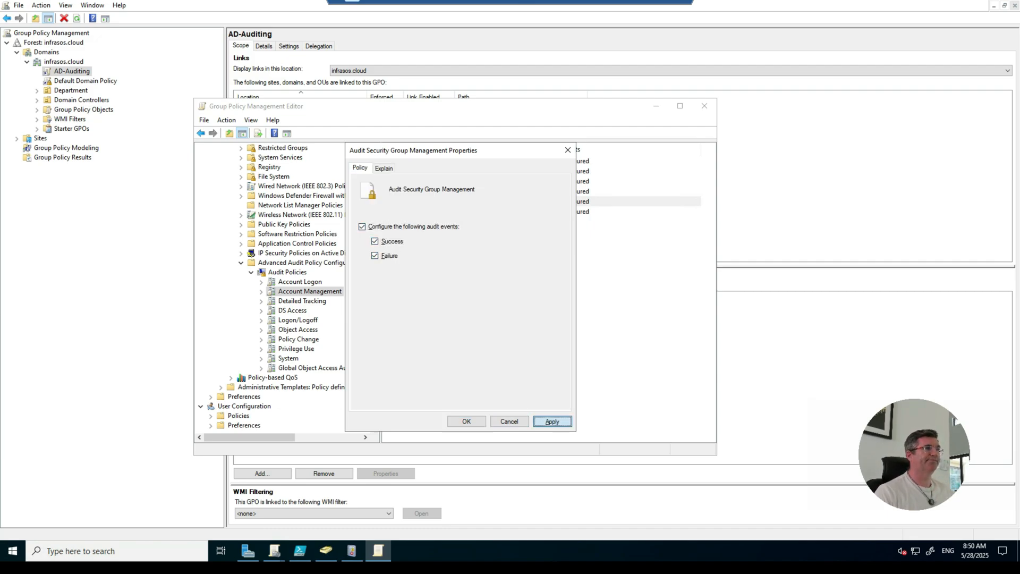
{"action": "left_click", "coordinate": [466, 421]}
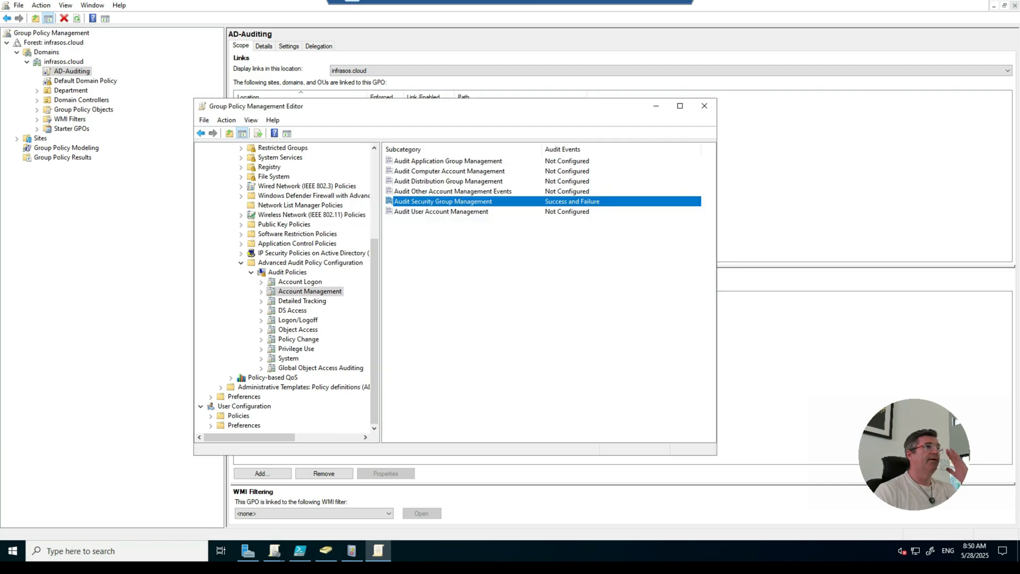
Step: Review the audit subcategories under Detailed Tracking, DS Access and Logon/Logoff
{"action": "left_click", "coordinate": [301, 301]}
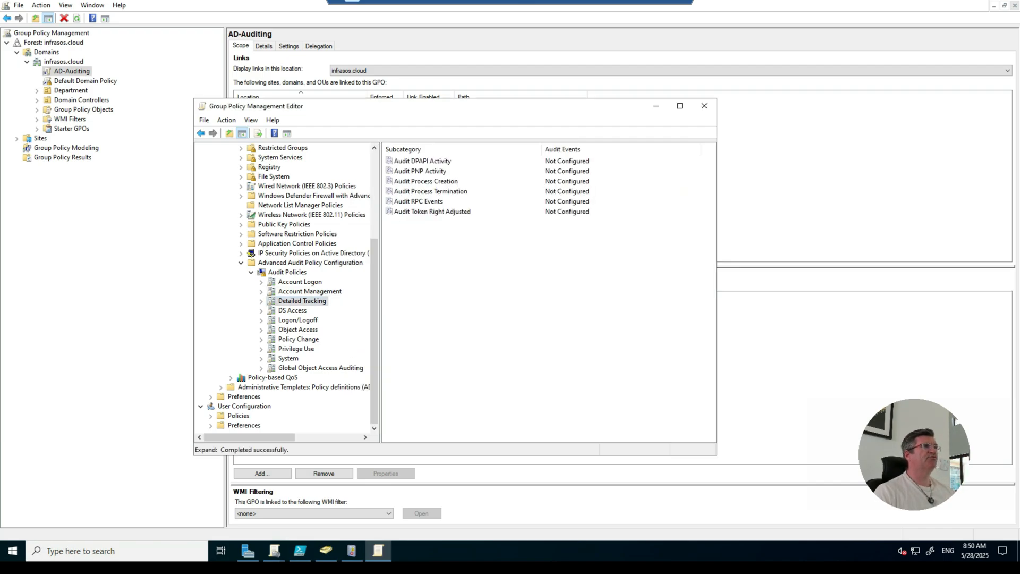
{"action": "left_click", "coordinate": [292, 311]}
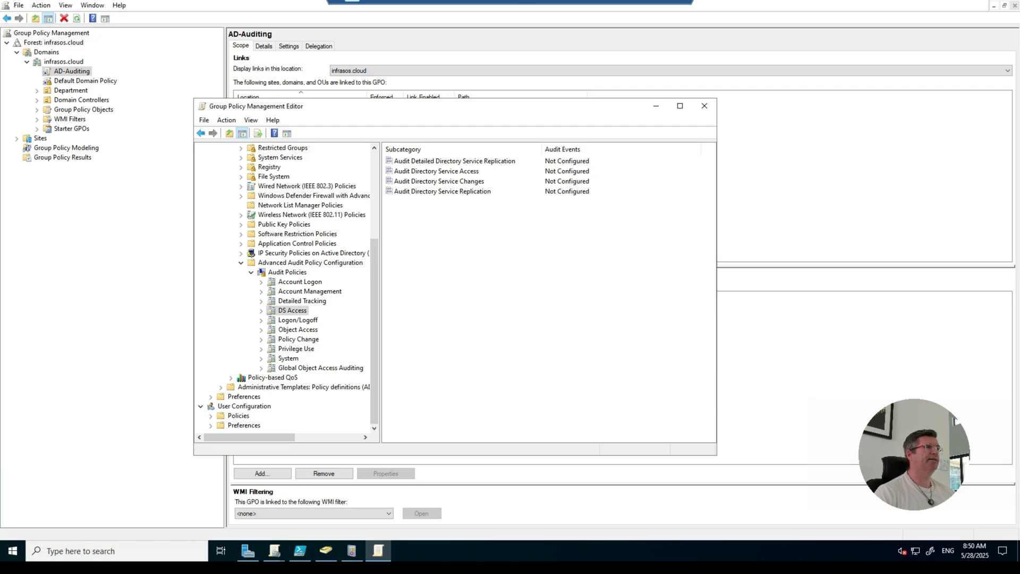
{"action": "left_click", "coordinate": [298, 320]}
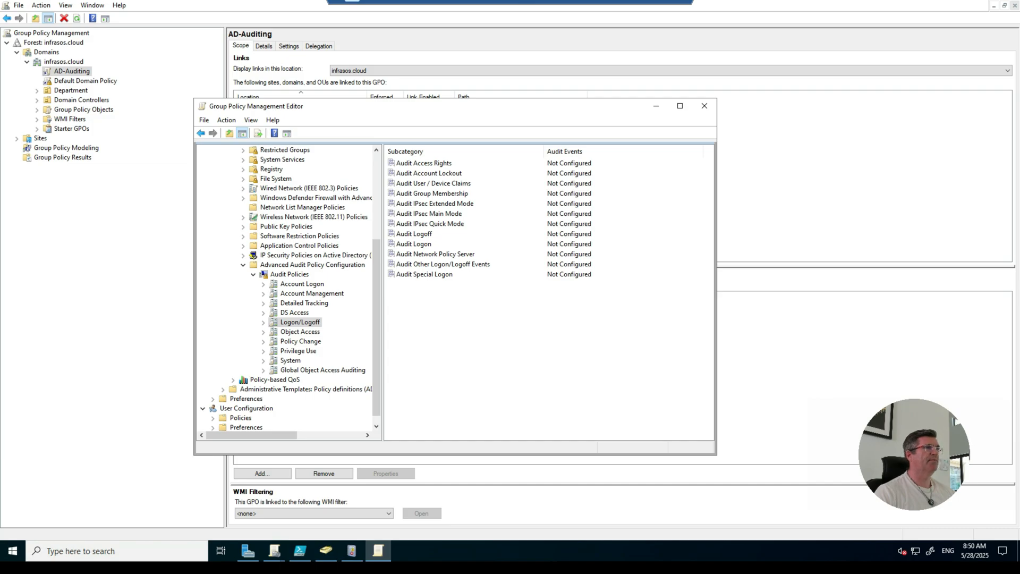
Step: Read the explanations of Audit File Share and Audit Removable Storage under Object Access, leaving both without changes
{"action": "left_click", "coordinate": [300, 332]}
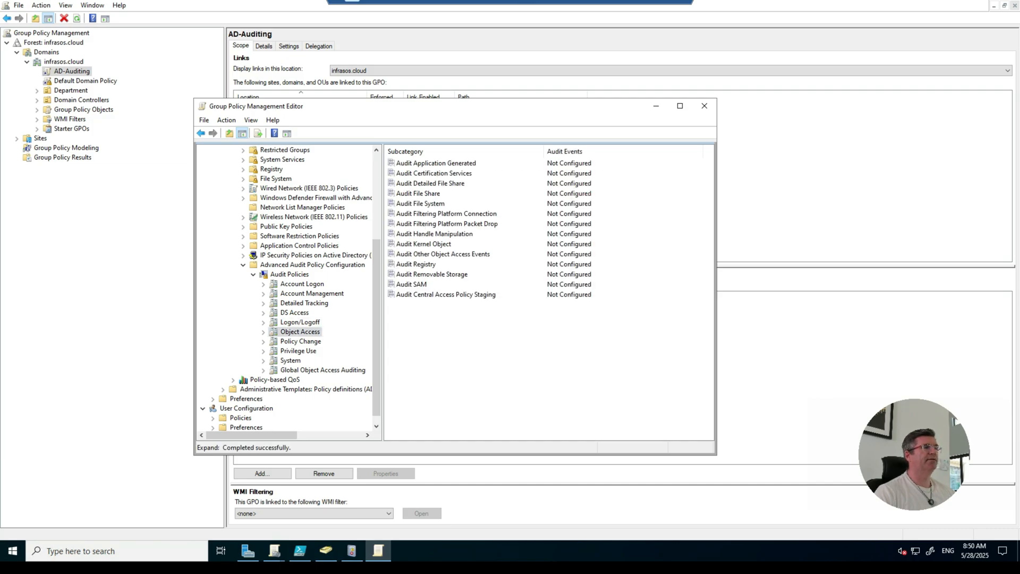
{"action": "double_click", "coordinate": [418, 194]}
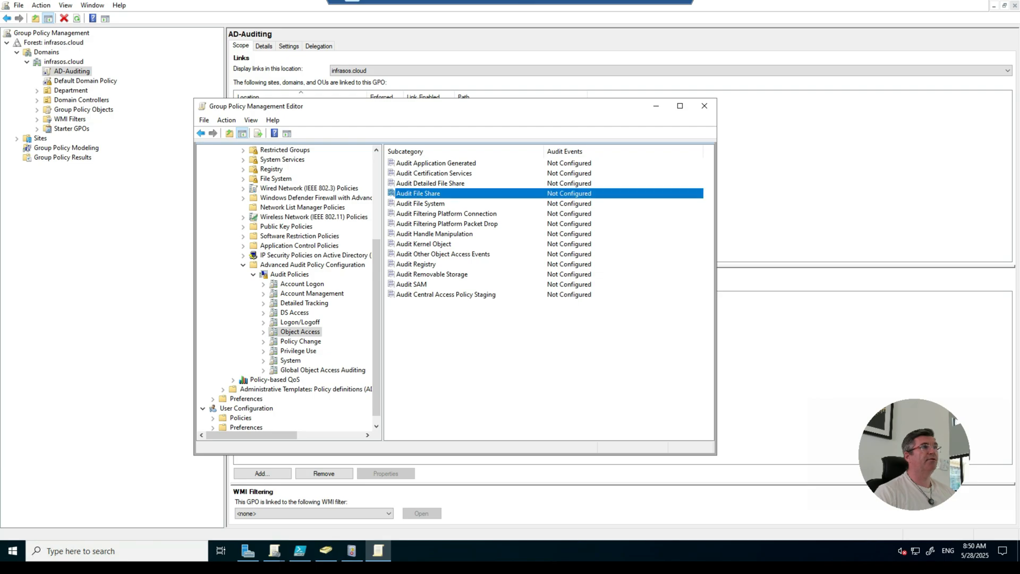
{"action": "left_click", "coordinate": [384, 168]}
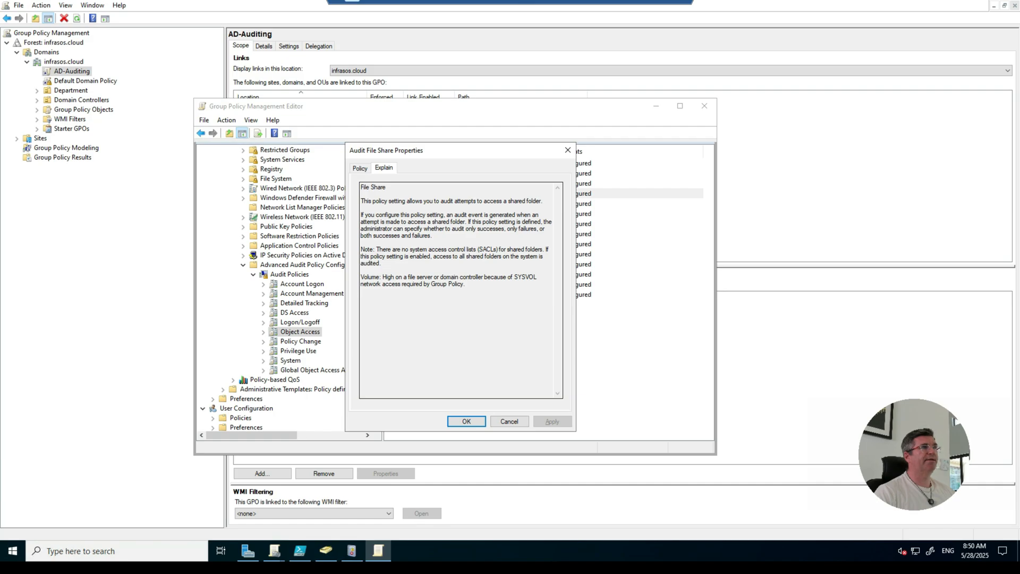
{"action": "left_click", "coordinate": [360, 168]}
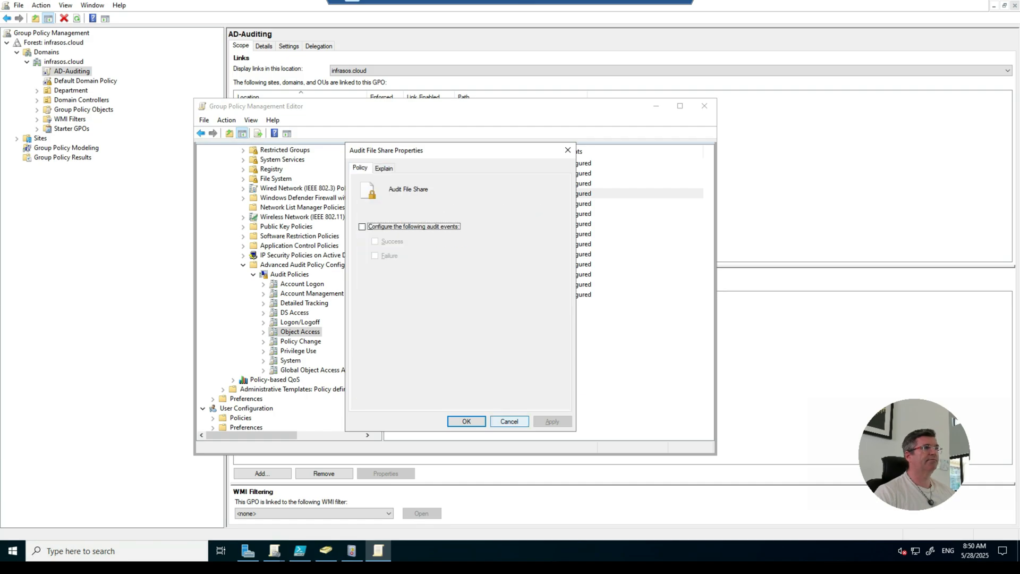
{"action": "left_click", "coordinate": [509, 421]}
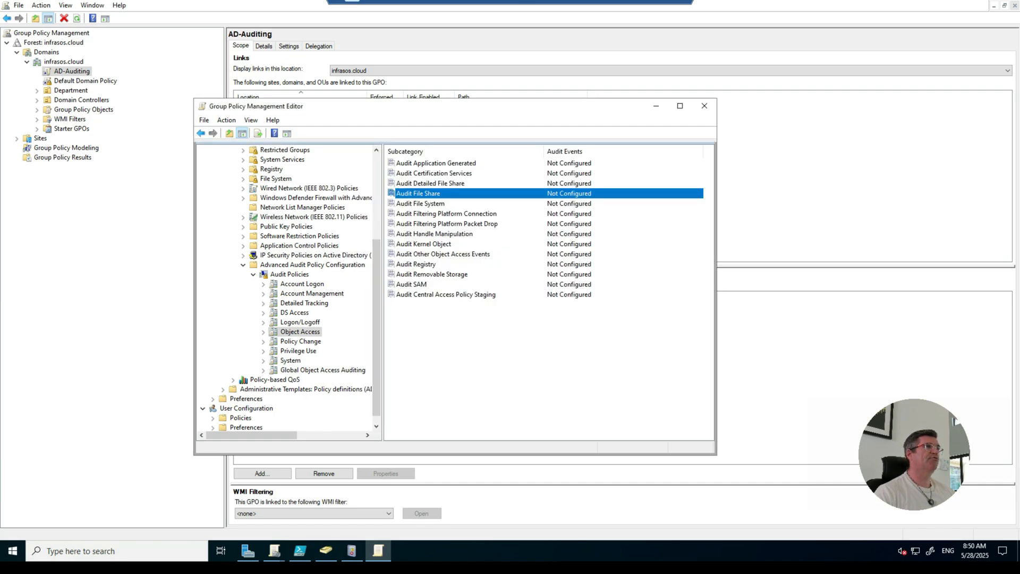
{"action": "double_click", "coordinate": [432, 274]}
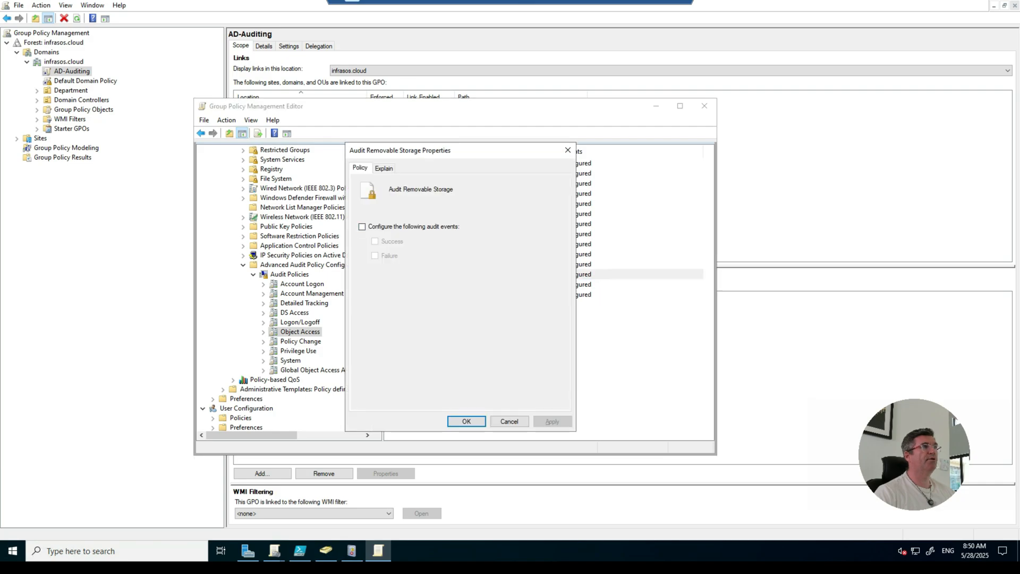
{"action": "left_click", "coordinate": [383, 169]}
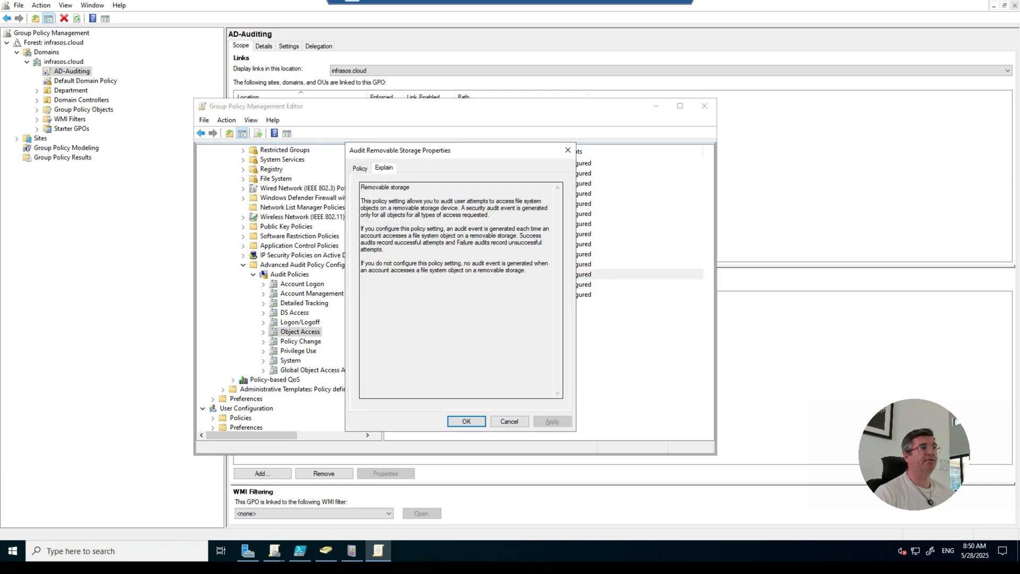
{"action": "left_click", "coordinate": [509, 421]}
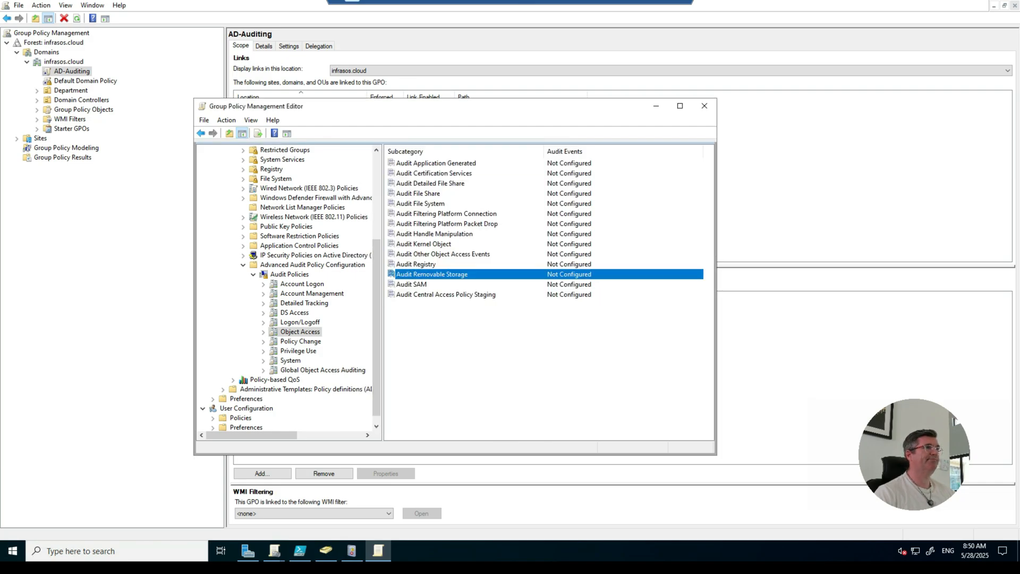
Step: Review the audit settings under Policy Change, Privilege Use, System and Global Object Access Auditing
{"action": "left_click", "coordinate": [300, 341]}
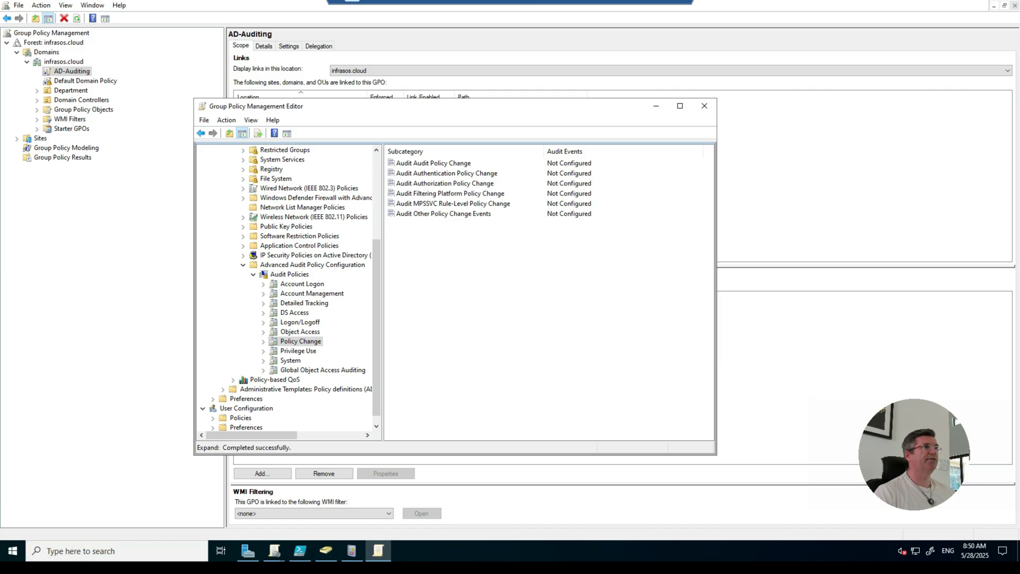
{"action": "left_click", "coordinate": [298, 351]}
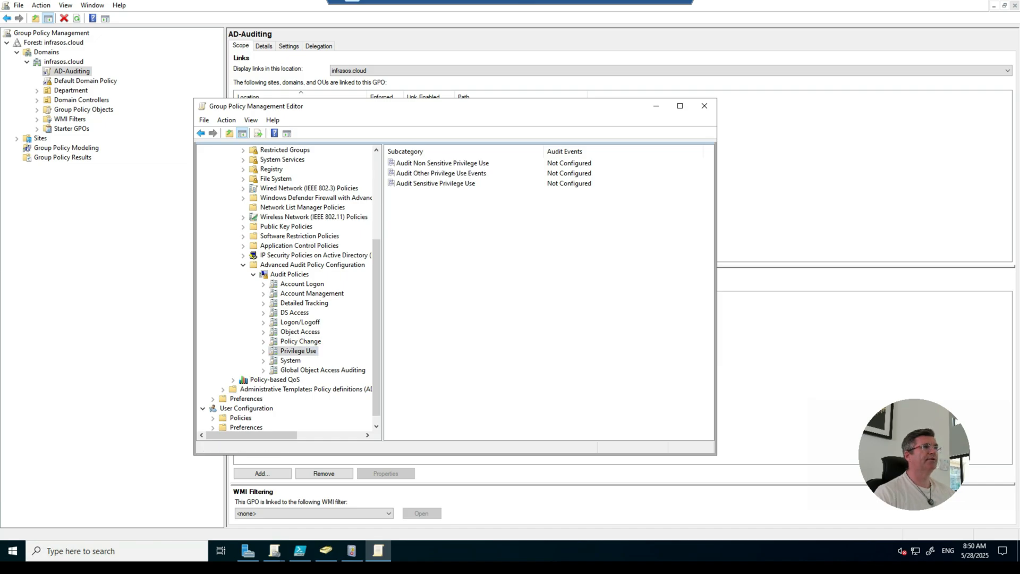
{"action": "left_click", "coordinate": [291, 361]}
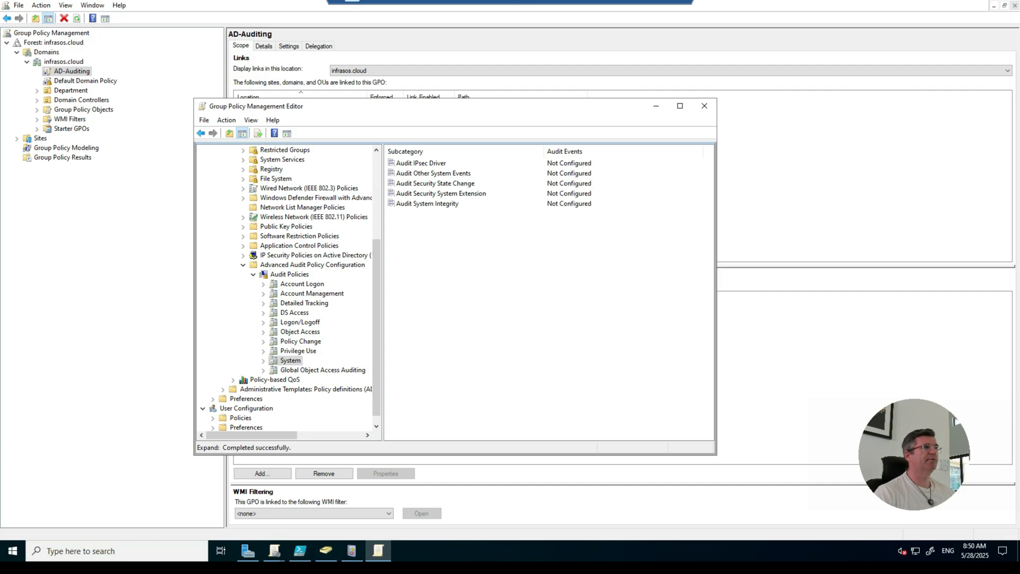
{"action": "left_click", "coordinate": [323, 370]}
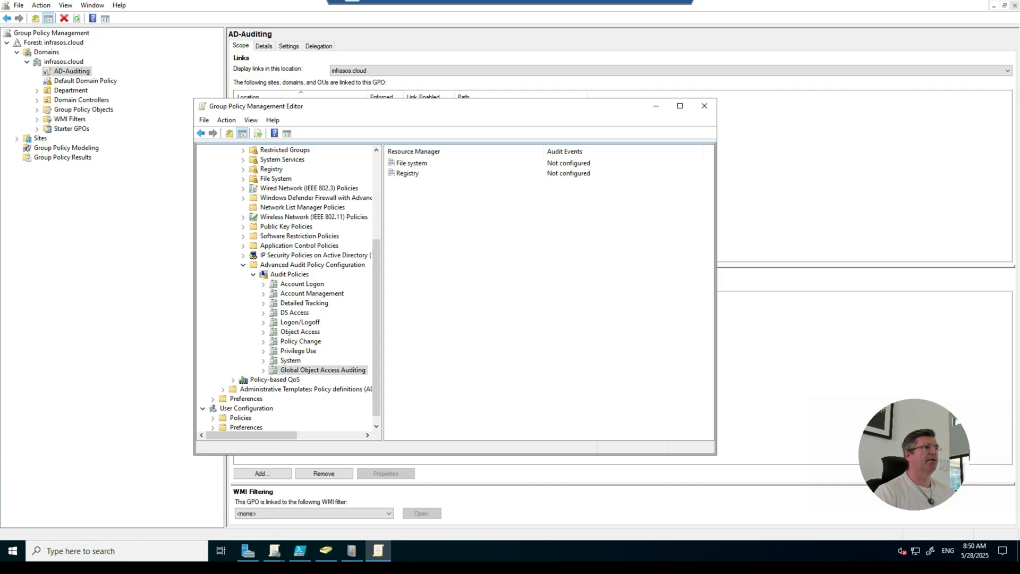
{"action": "scroll", "coordinate": [290, 287], "scroll_direction": "up", "scroll_amount": 5}
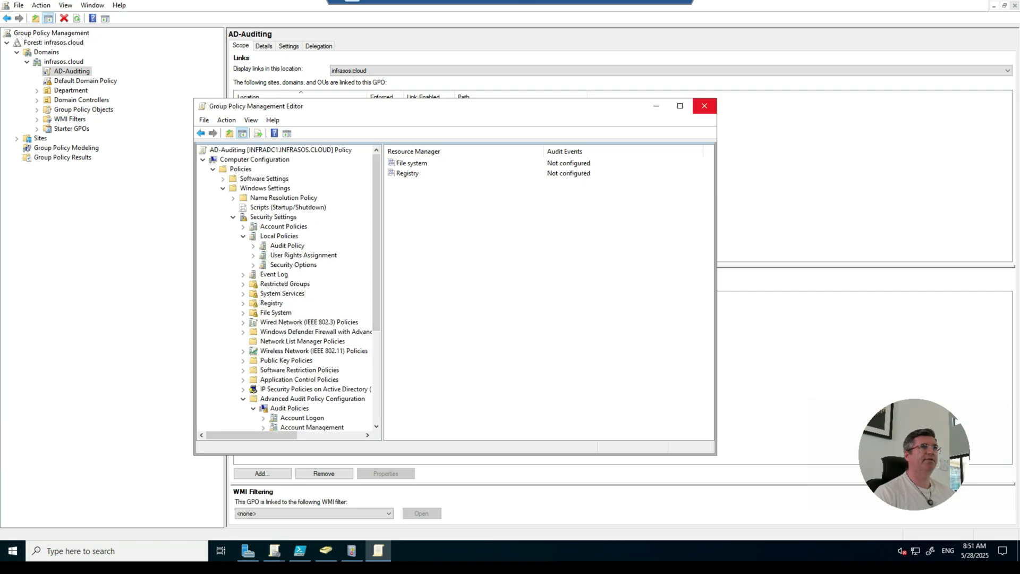
Step: Close the policy editor and enforce the AD-Auditing GPO link on the infrasos.cloud domain
{"action": "left_click", "coordinate": [704, 105]}
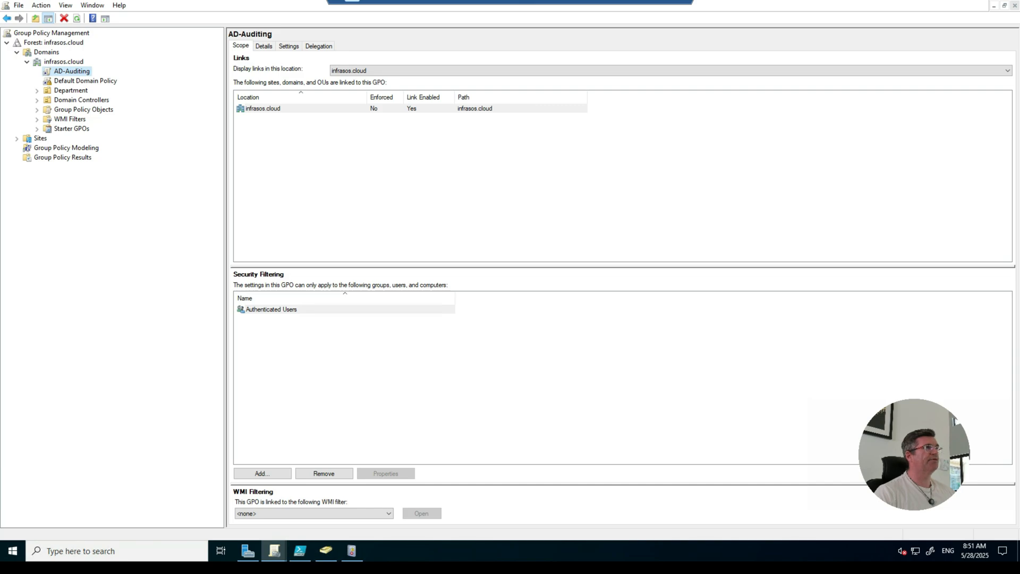
{"action": "right_click", "coordinate": [82, 71]}
{"action": "left_click", "coordinate": [113, 90]}
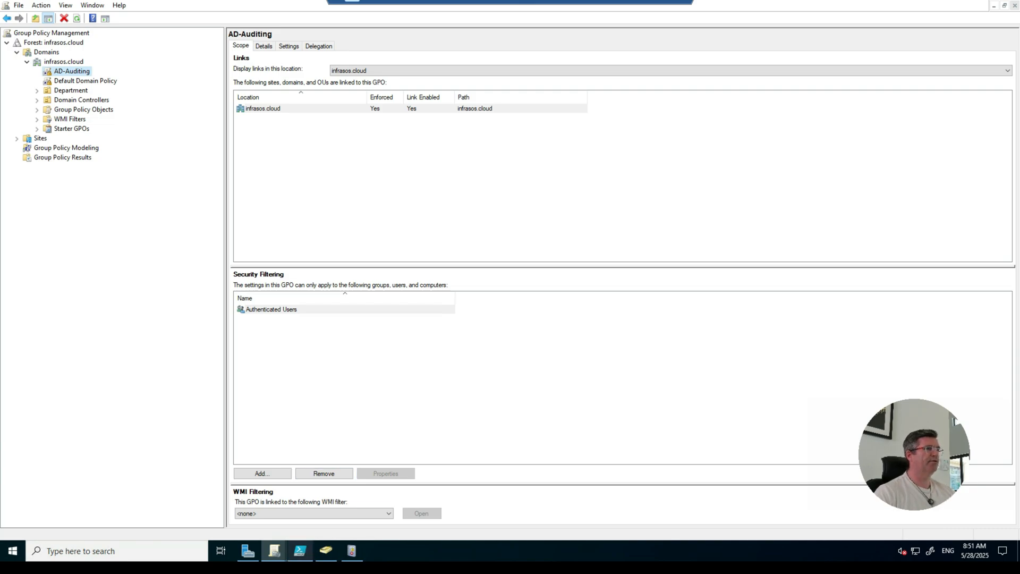
Step: Switch to Windows PowerShell ISE and run gpupdate /force to refresh the computer and user policies
{"action": "left_click", "coordinate": [300, 551]}
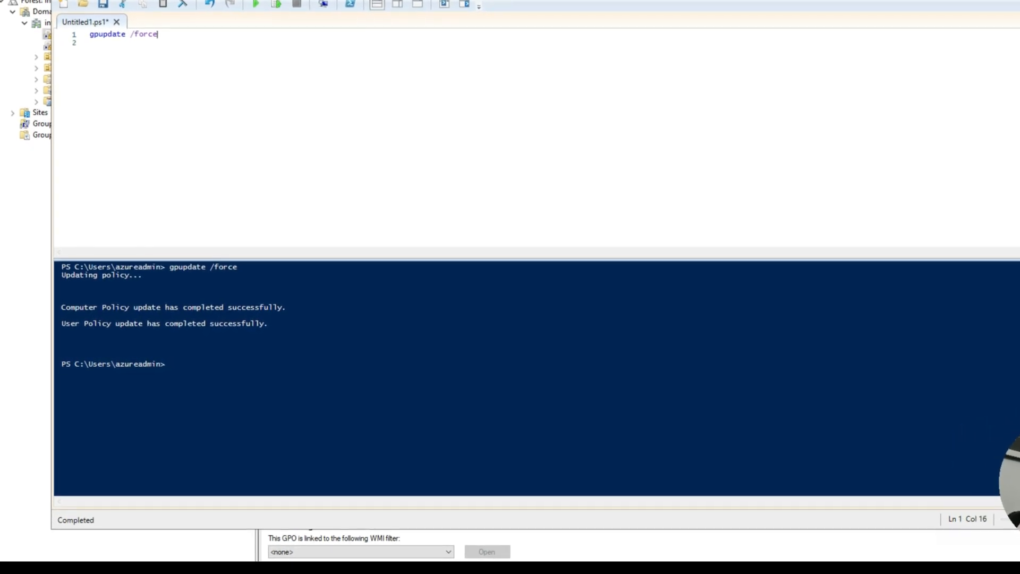
{"action": "key", "text": "F8"}
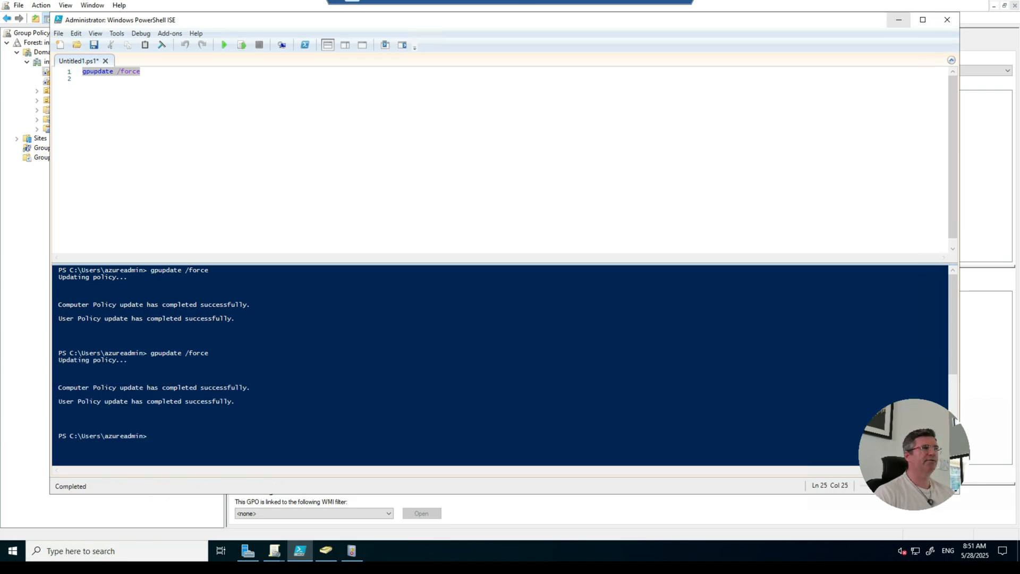
Step: Switch to Active Directory Users and Computers and open the member list of the Domain Admins group in the Users container
{"action": "left_click", "coordinate": [898, 20]}
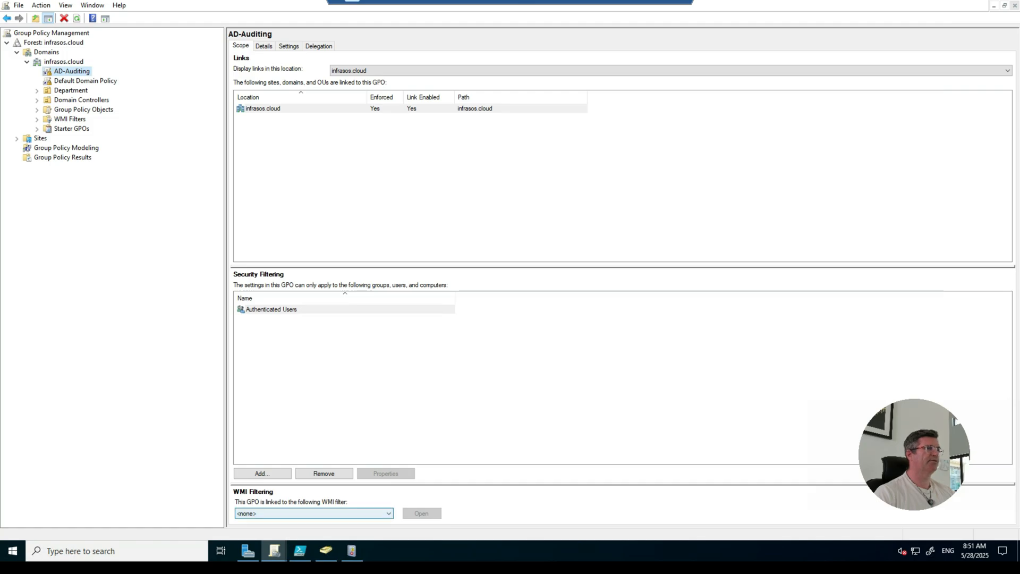
{"action": "left_click", "coordinate": [326, 551]}
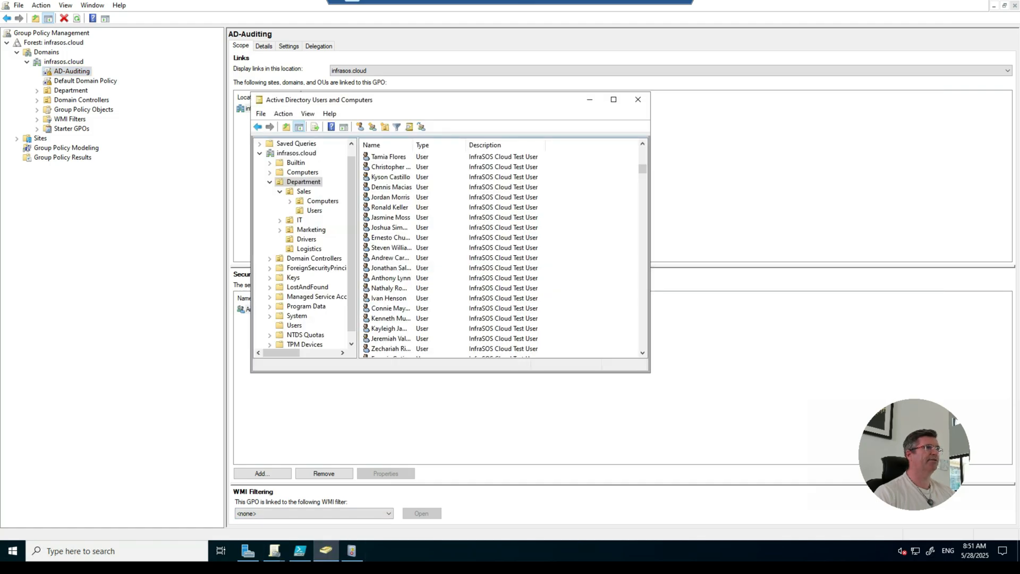
{"action": "left_click", "coordinate": [390, 278]}
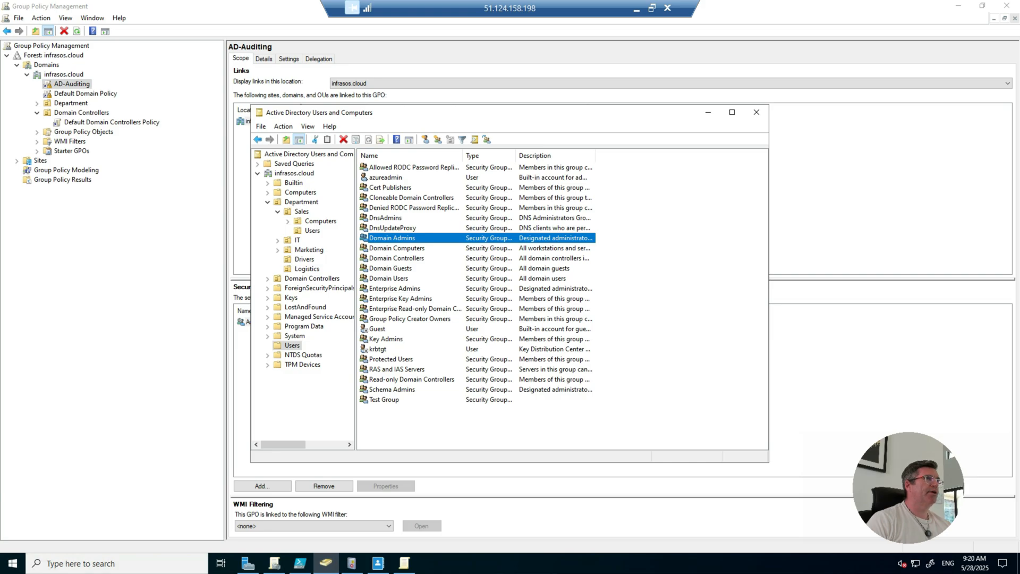
{"action": "double_click", "coordinate": [392, 238]}
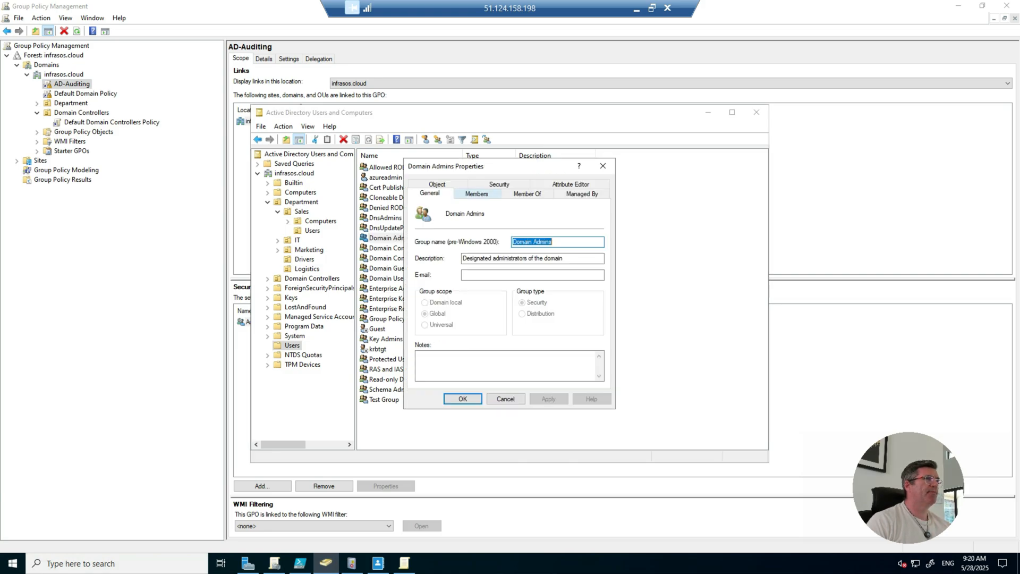
{"action": "left_click", "coordinate": [476, 194]}
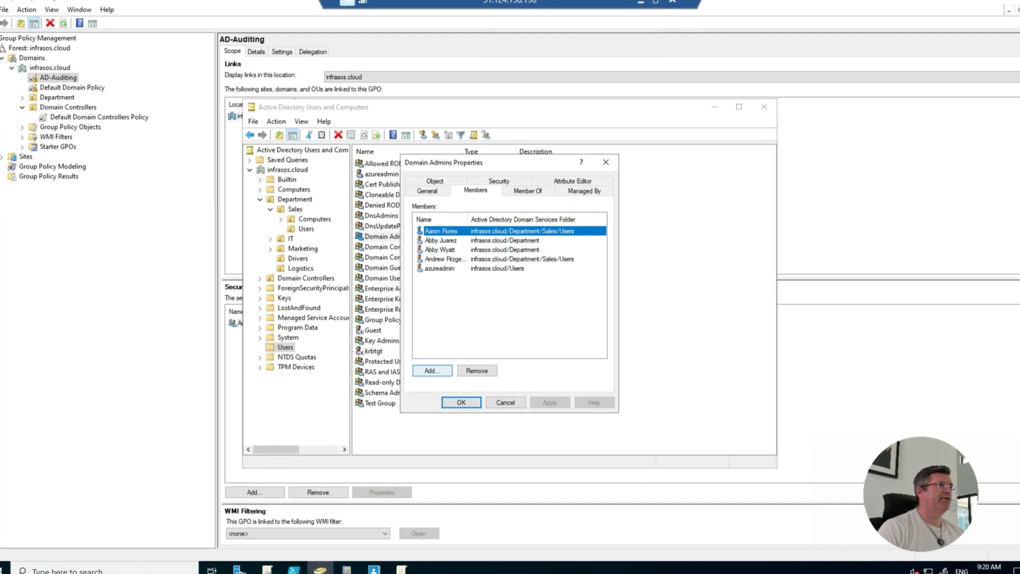
Step: Look up a test user through the advanced search, add the account to Domain Admins and save the group's membership
{"action": "left_click", "coordinate": [434, 368]}
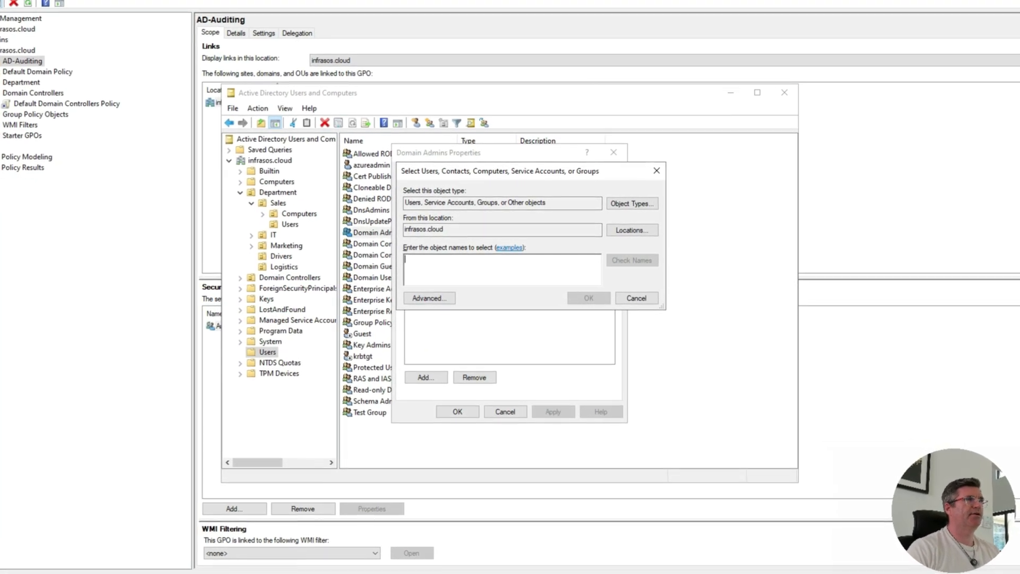
{"action": "left_click", "coordinate": [432, 297]}
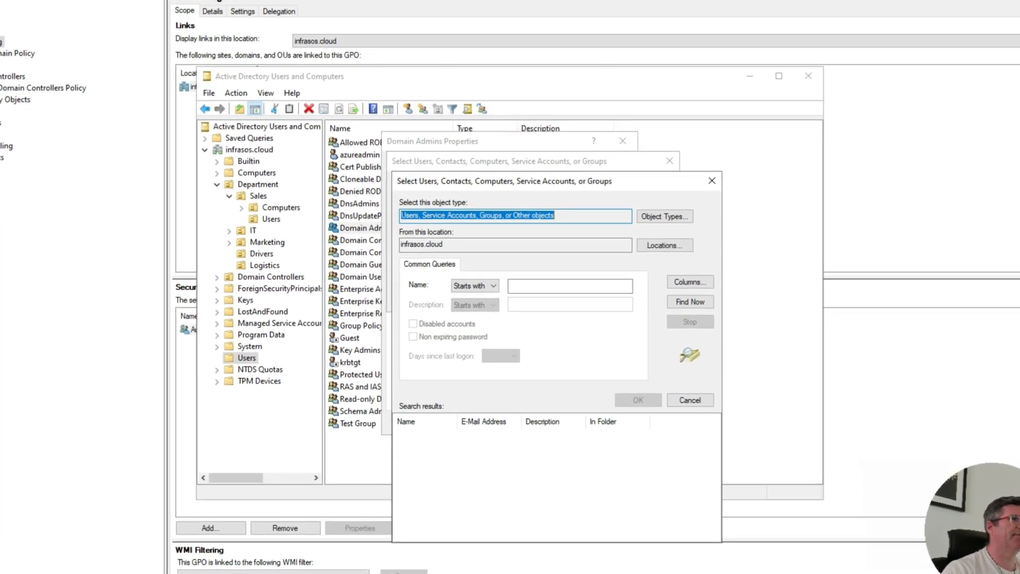
{"action": "left_click", "coordinate": [682, 301]}
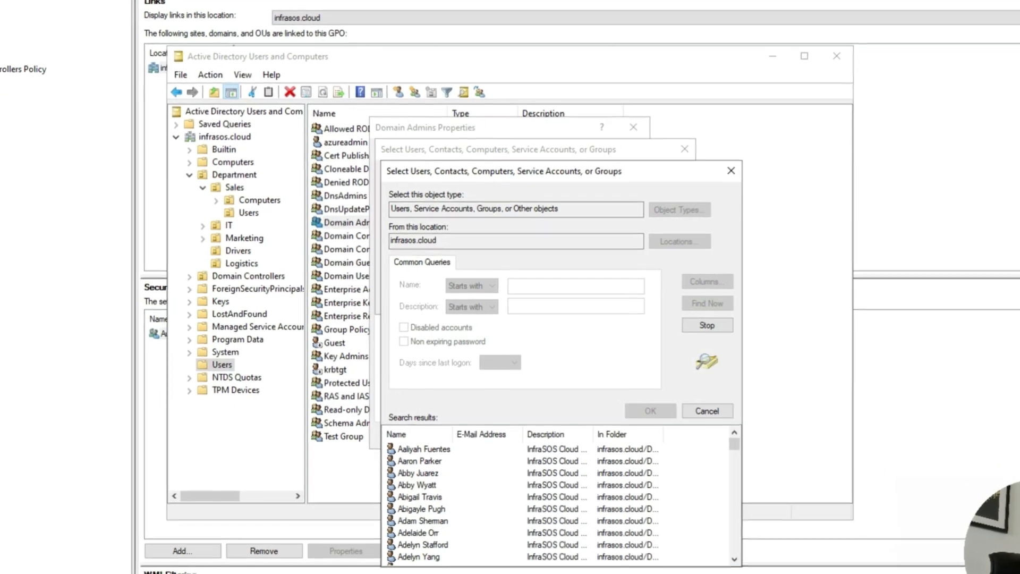
{"action": "left_click", "coordinate": [419, 509]}
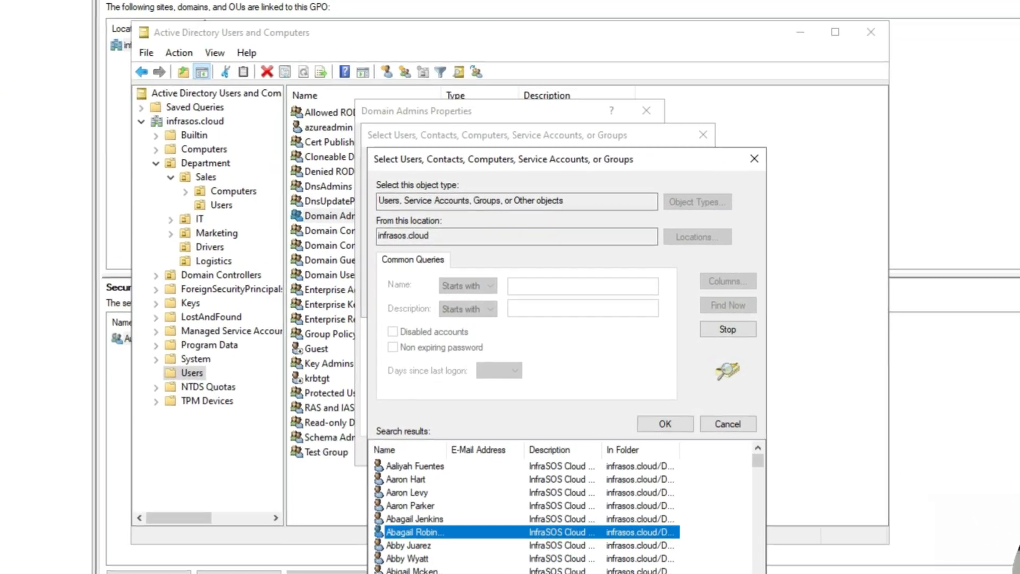
{"action": "left_click", "coordinate": [657, 417]}
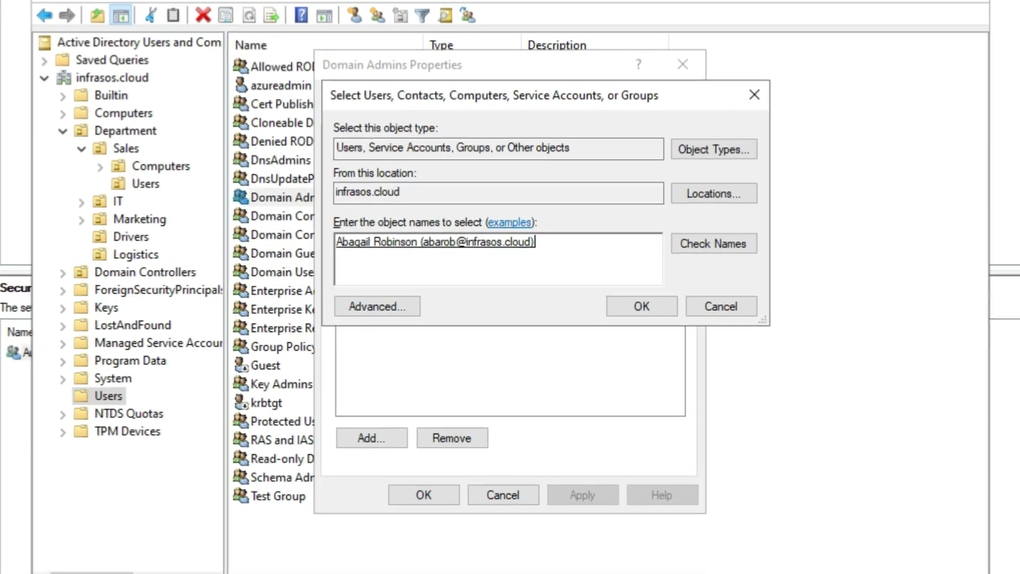
{"action": "key", "text": "Return"}
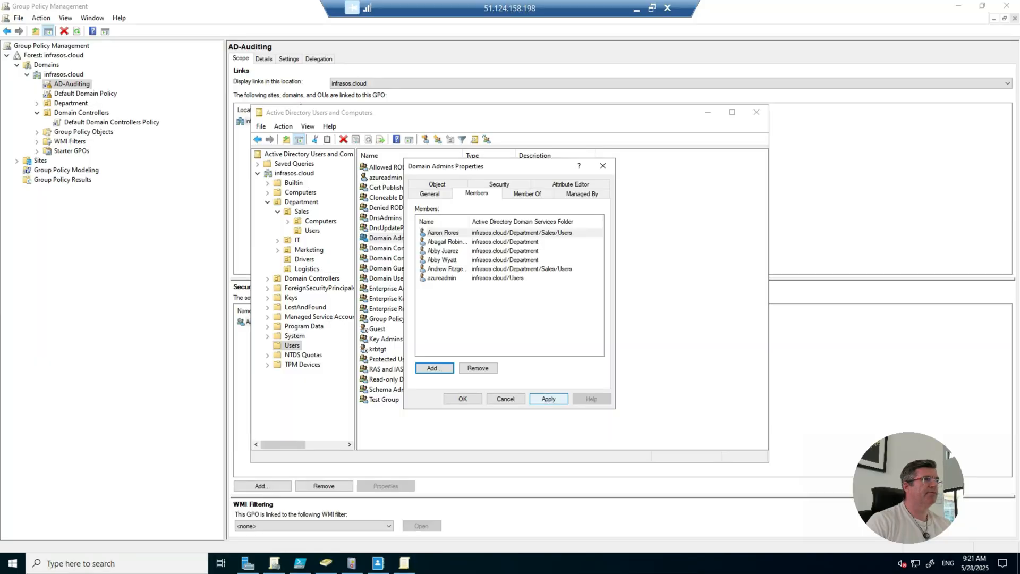
{"action": "left_click", "coordinate": [588, 509]}
{"action": "key", "text": "Return"}
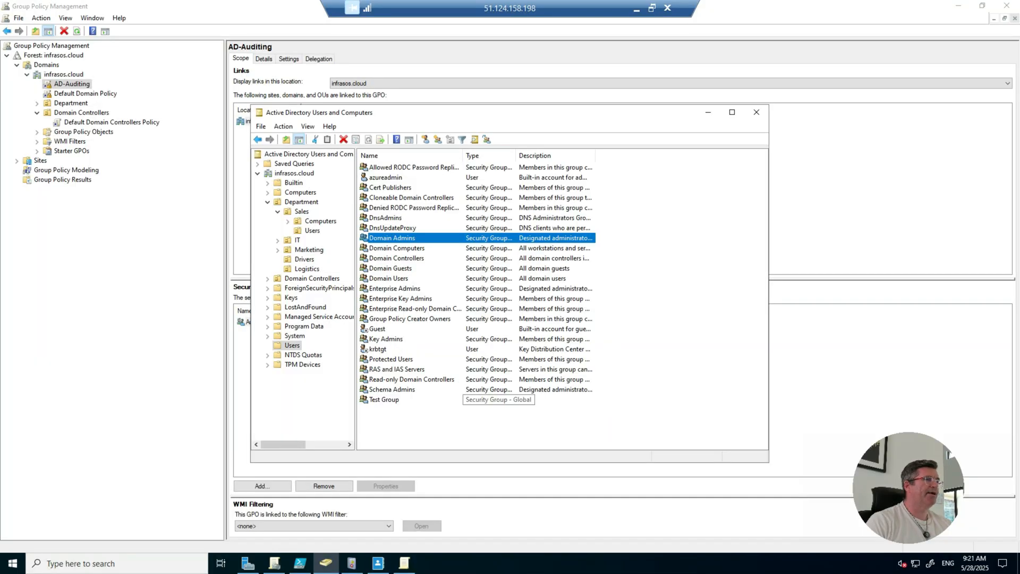
Step: Switch to Event Viewer, refresh the Security log and examine its recent security group, audit policy change and user account management events
{"action": "left_click", "coordinate": [352, 563]}
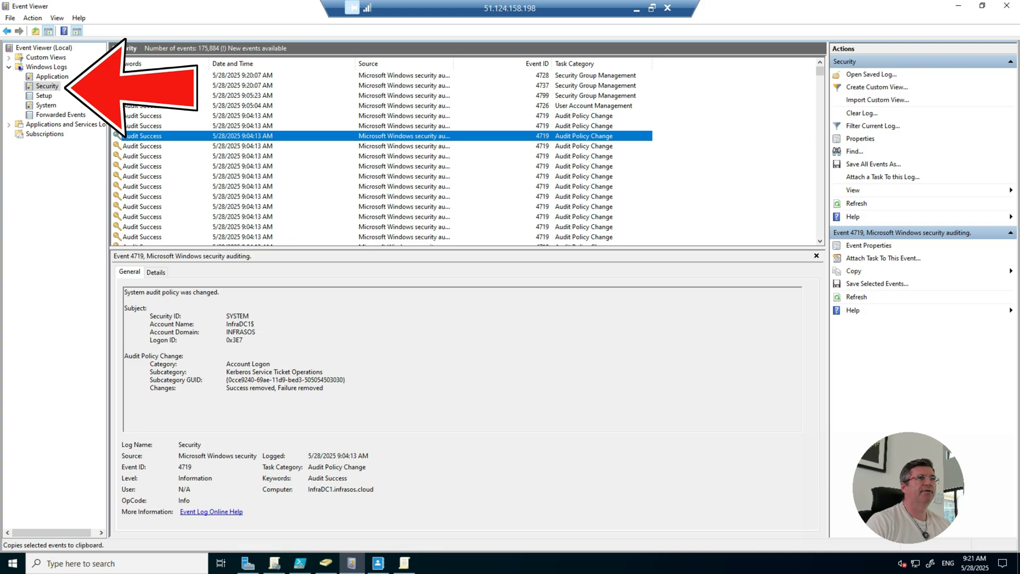
{"action": "left_click", "coordinate": [856, 203]}
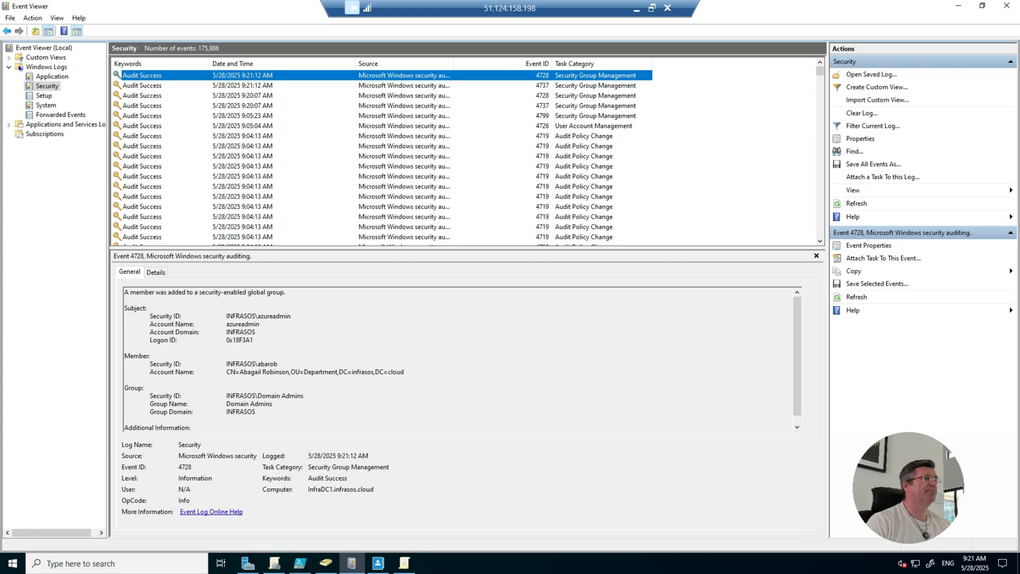
{"action": "left_click", "coordinate": [383, 196]}
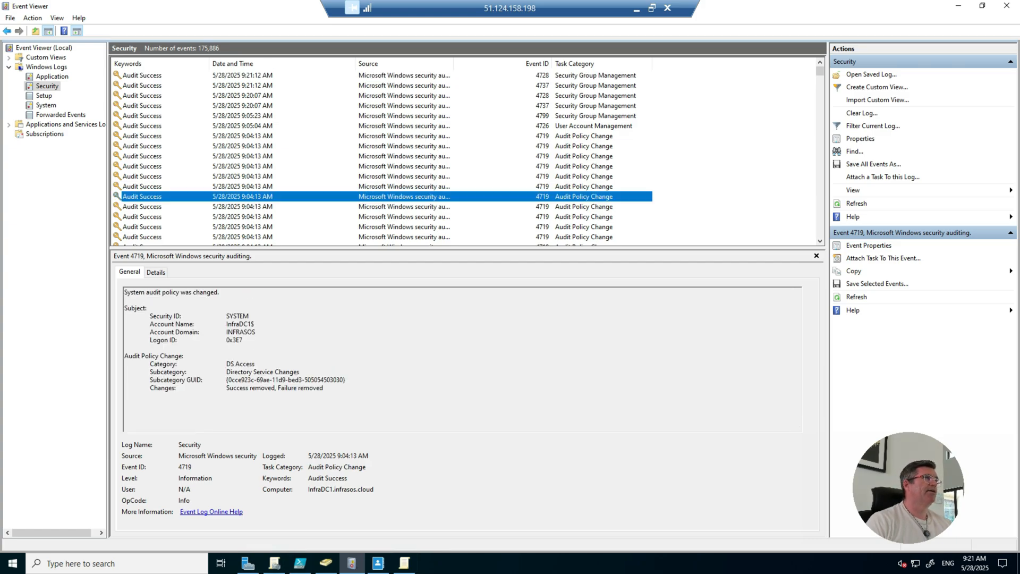
{"action": "left_click", "coordinate": [382, 126]}
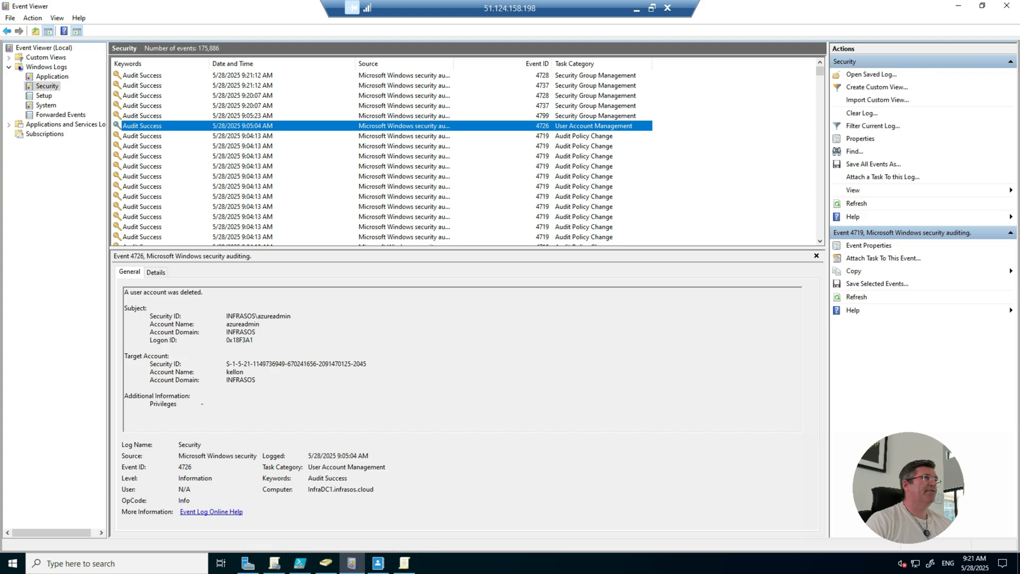
{"action": "scroll", "coordinate": [465, 155], "scroll_direction": "down", "scroll_amount": 3}
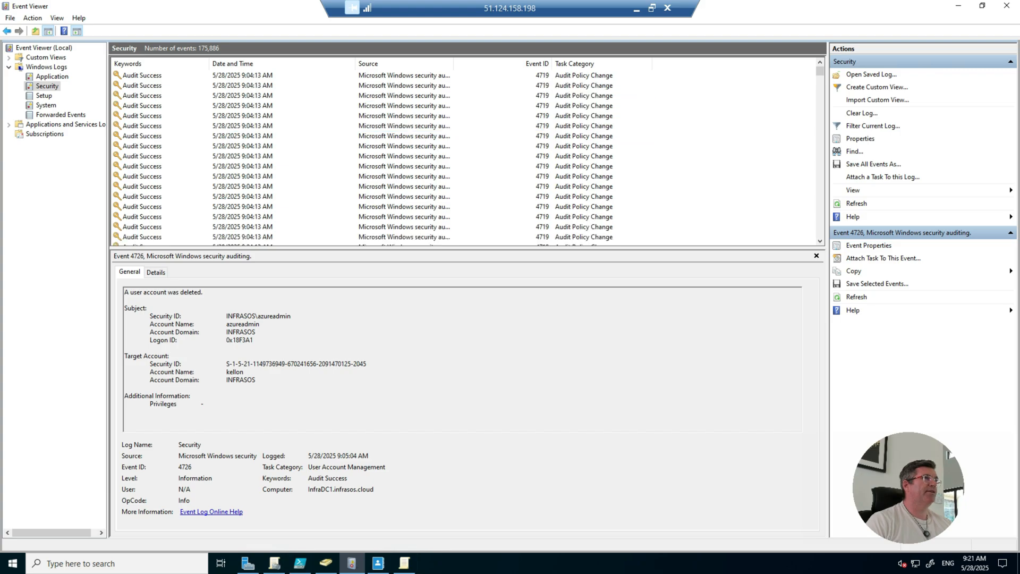
{"action": "scroll", "coordinate": [465, 154], "scroll_direction": "up", "scroll_amount": 3}
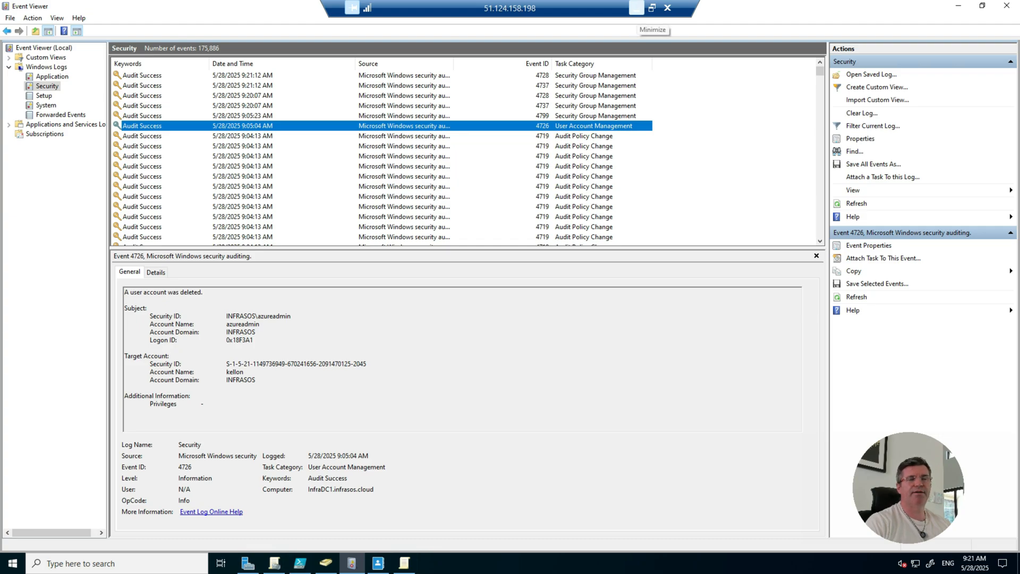
Step: Leave the remote session for the InfraSOS portal, select the infrasos.com tenant on the Office 365 dashboard and open the Active Directory section
{"action": "left_click", "coordinate": [637, 8]}
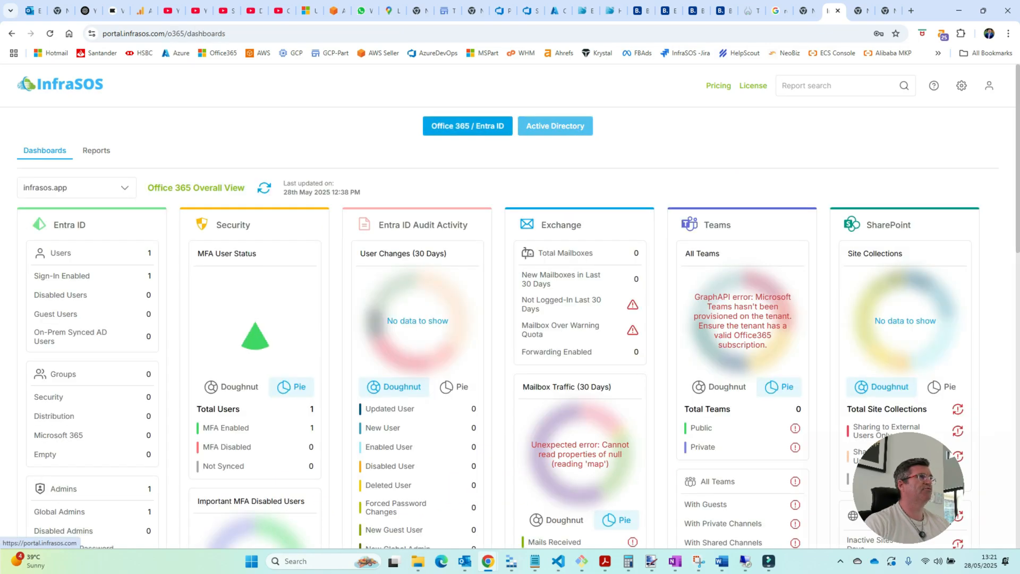
{"action": "left_click", "coordinate": [78, 188]}
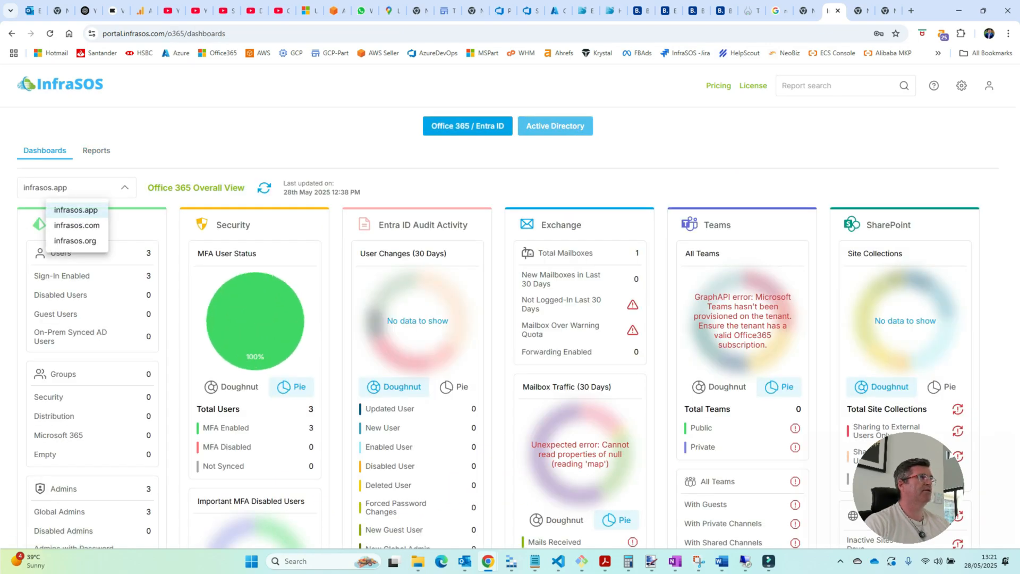
{"action": "left_click", "coordinate": [59, 223]}
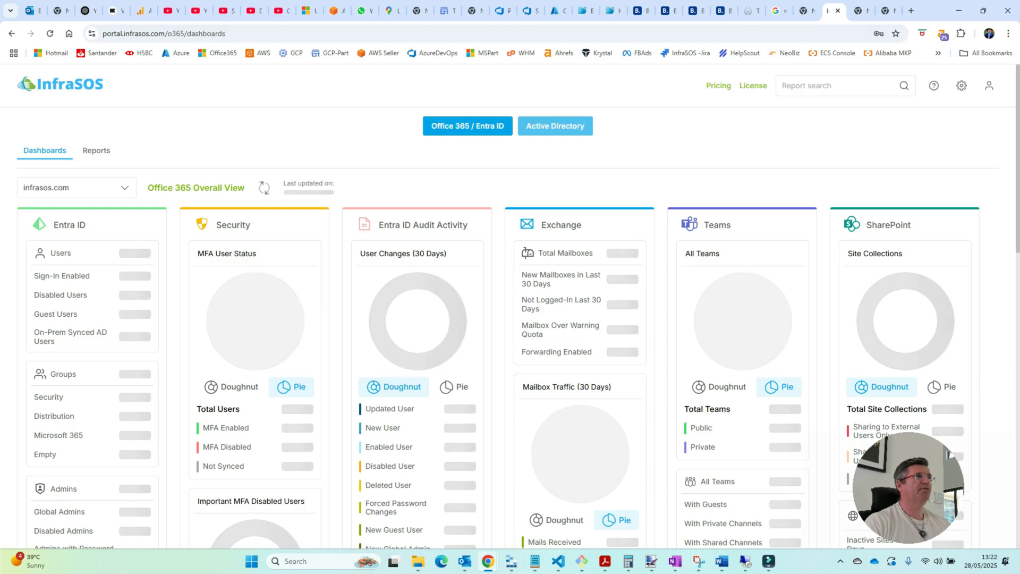
{"action": "left_click", "coordinate": [556, 126]}
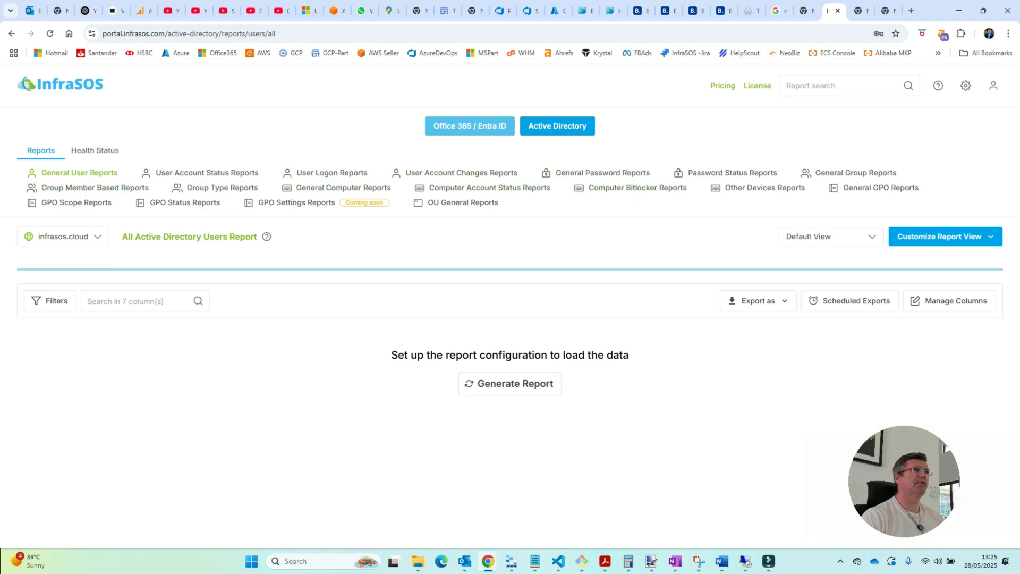
Step: Generate the Recently Modified Groups report for the infrasos.cloud domain
{"action": "mouse_move", "coordinate": [855, 173]}
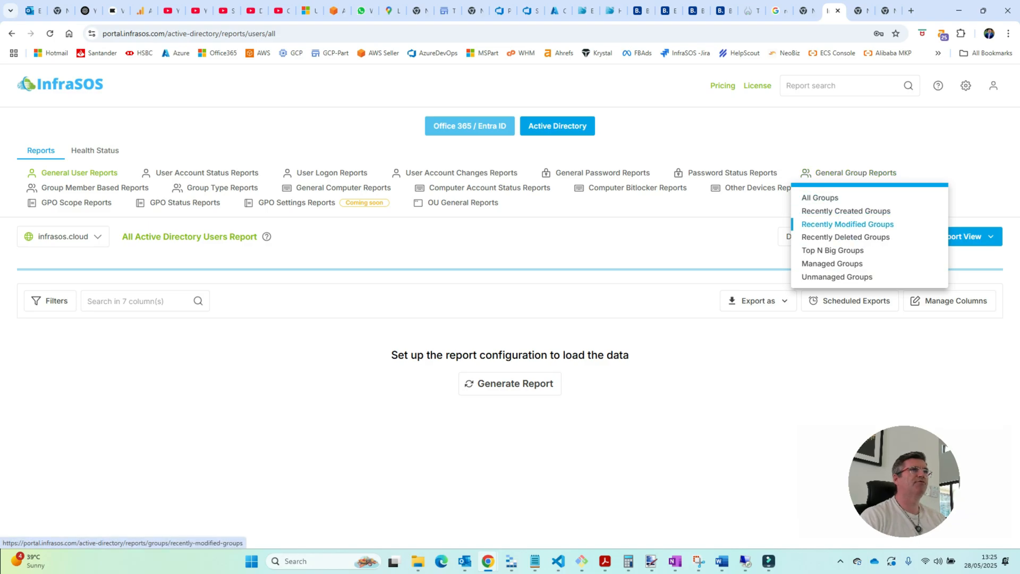
{"action": "left_click", "coordinate": [847, 225]}
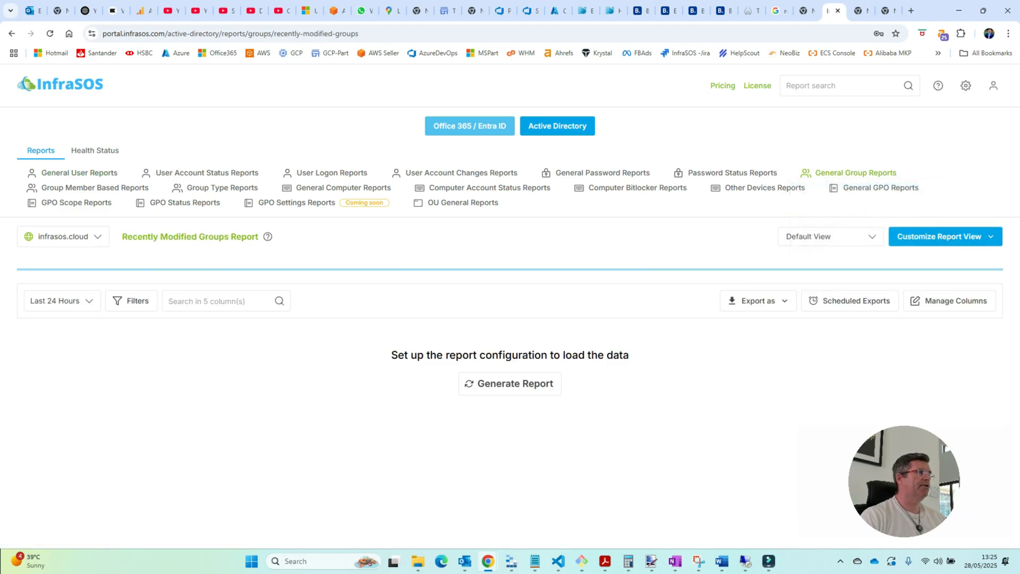
{"action": "left_click", "coordinate": [510, 383]}
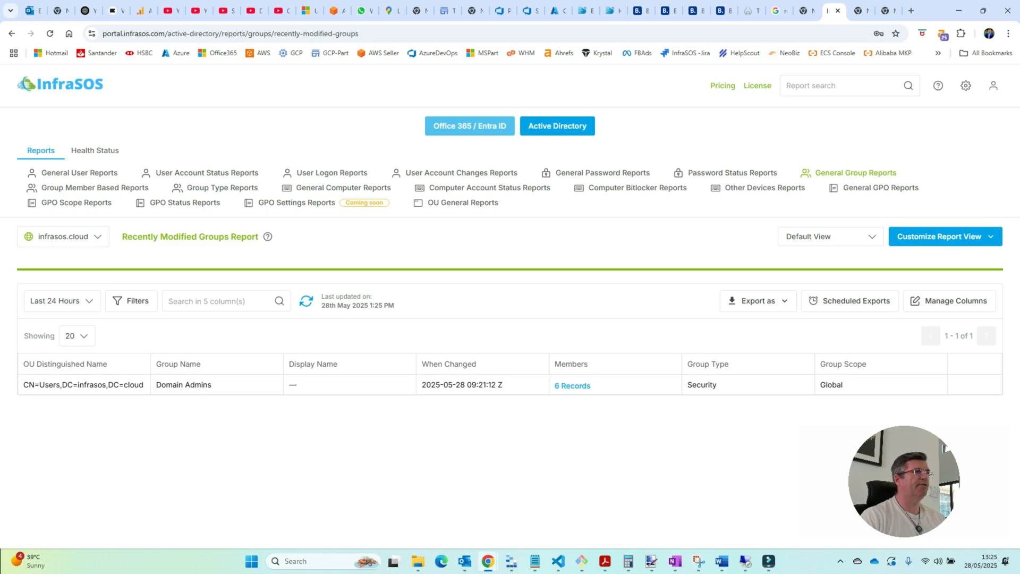
Step: Filter the Recently Modified Groups report with a rule where Group Name is equal to Domain Admins
{"action": "left_click", "coordinate": [132, 301]}
{"action": "left_click", "coordinate": [600, 300]}
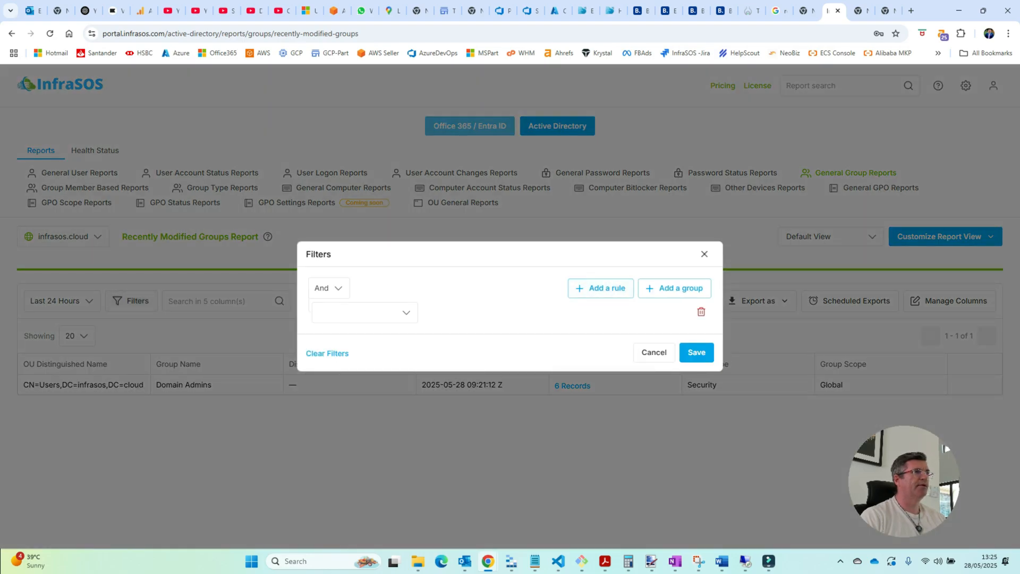
{"action": "left_click", "coordinate": [362, 312]}
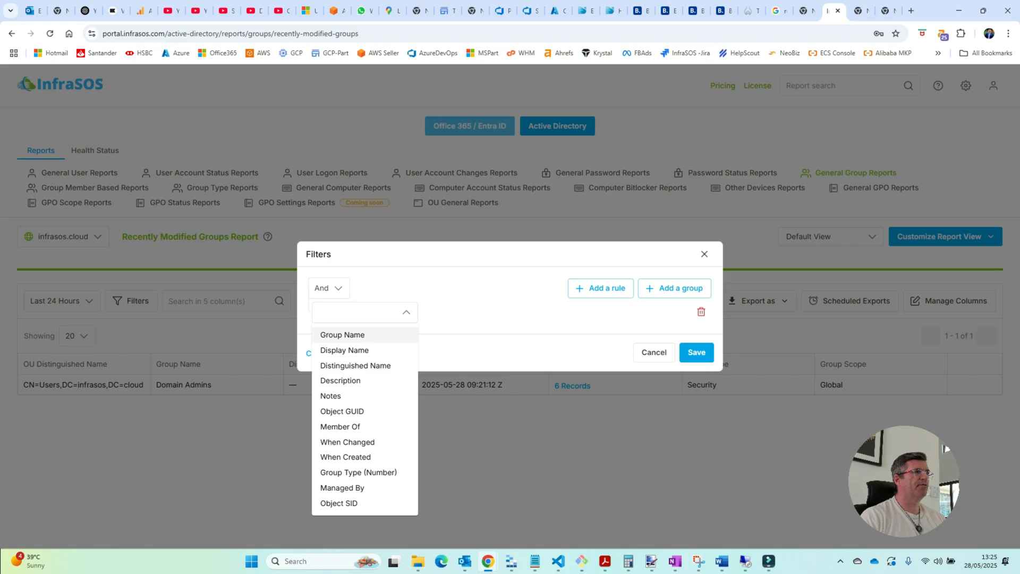
{"action": "left_click", "coordinate": [343, 335]}
{"action": "left_click", "coordinate": [532, 312]}
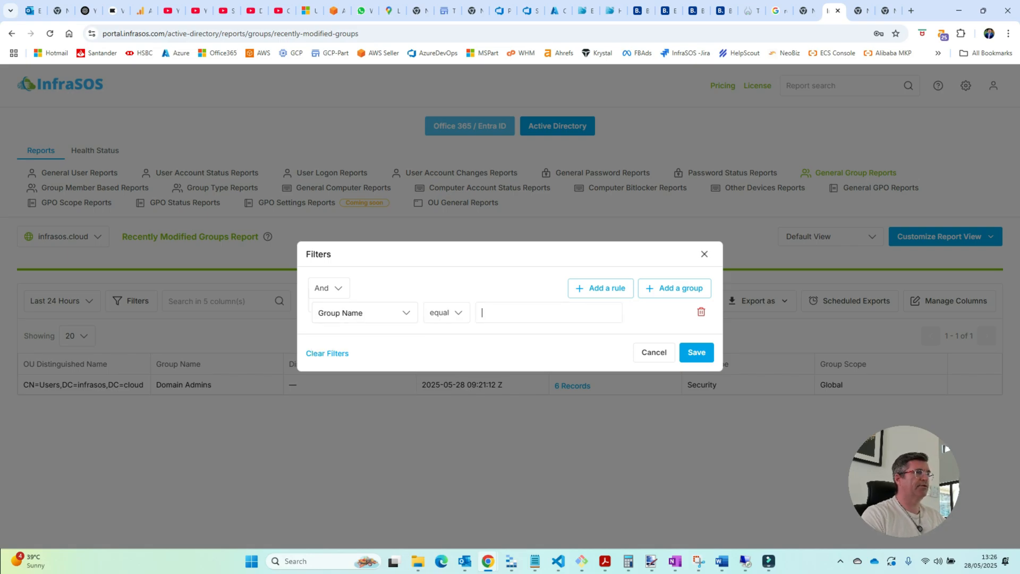
{"action": "type", "text": "Domain Admins"}
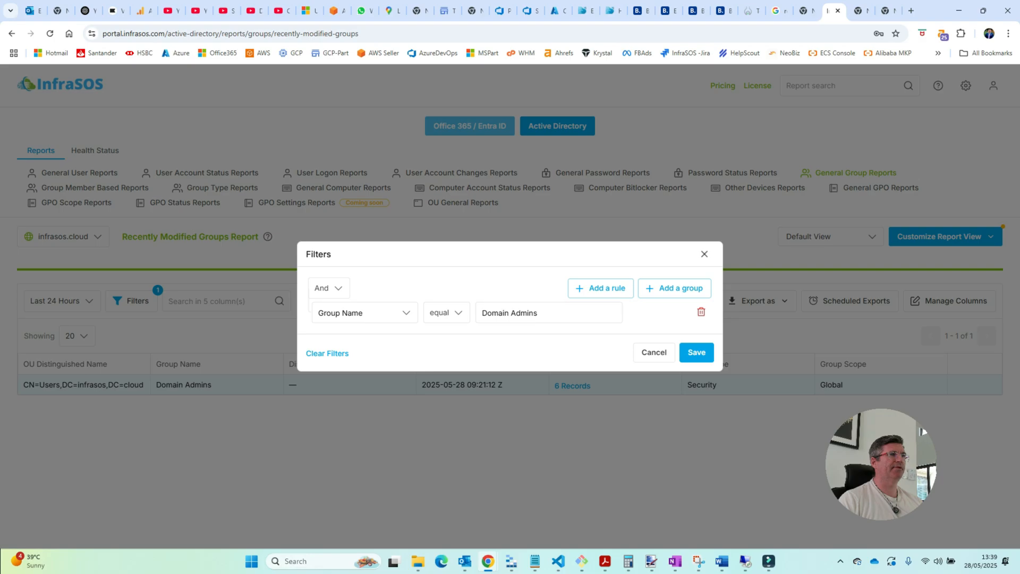
{"action": "key", "text": "Escape"}
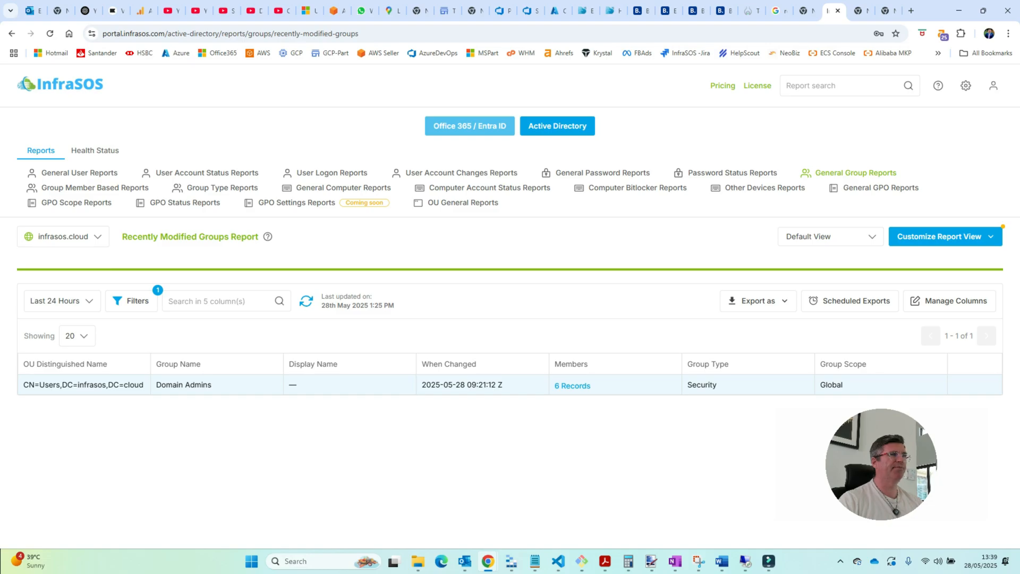
Step: Examine the member records of Domain Admins and review the report's new scheduled export form without creating a schedule
{"action": "left_click", "coordinate": [573, 385]}
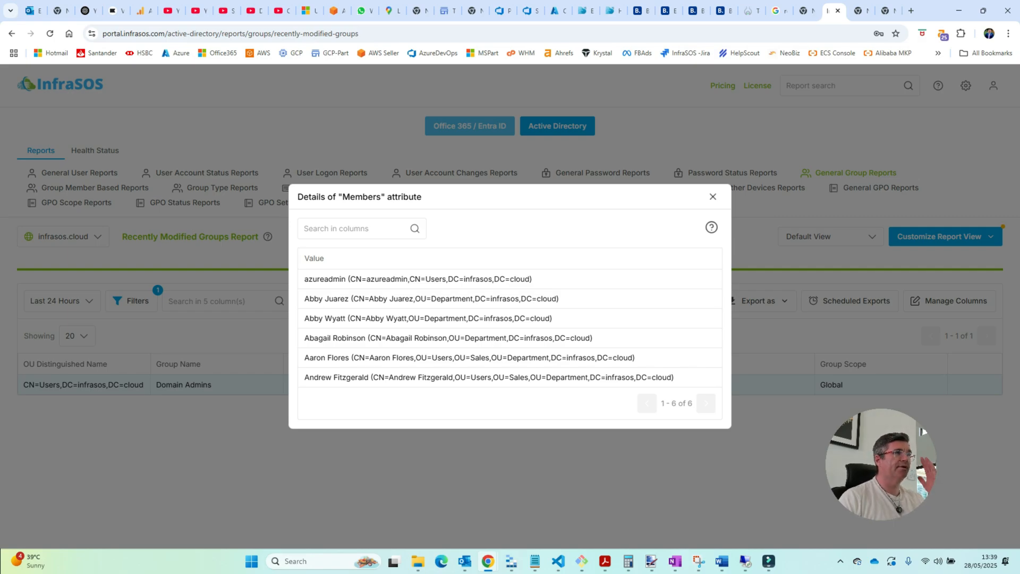
{"action": "left_click", "coordinate": [713, 196]}
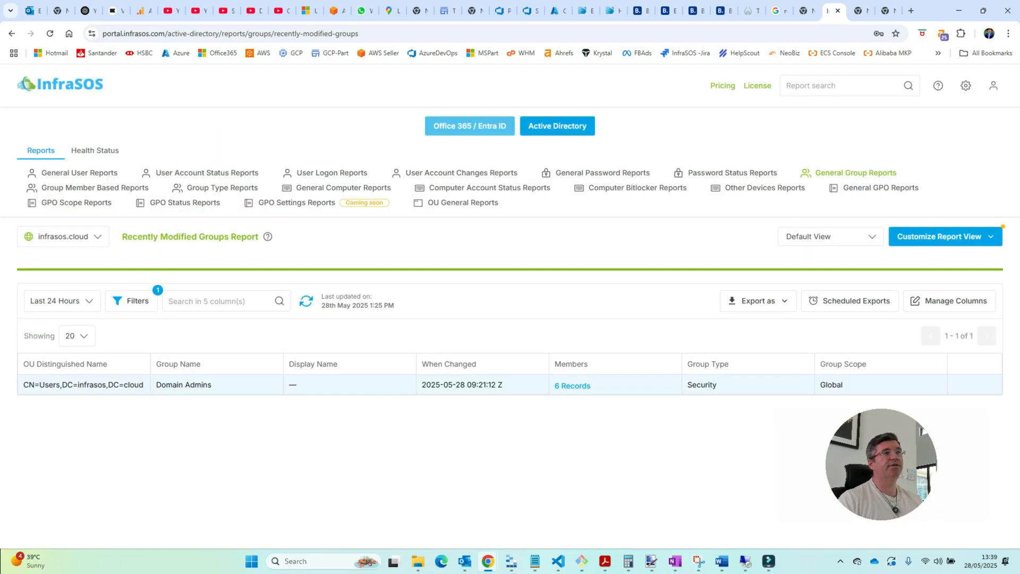
{"action": "left_click", "coordinate": [850, 301]}
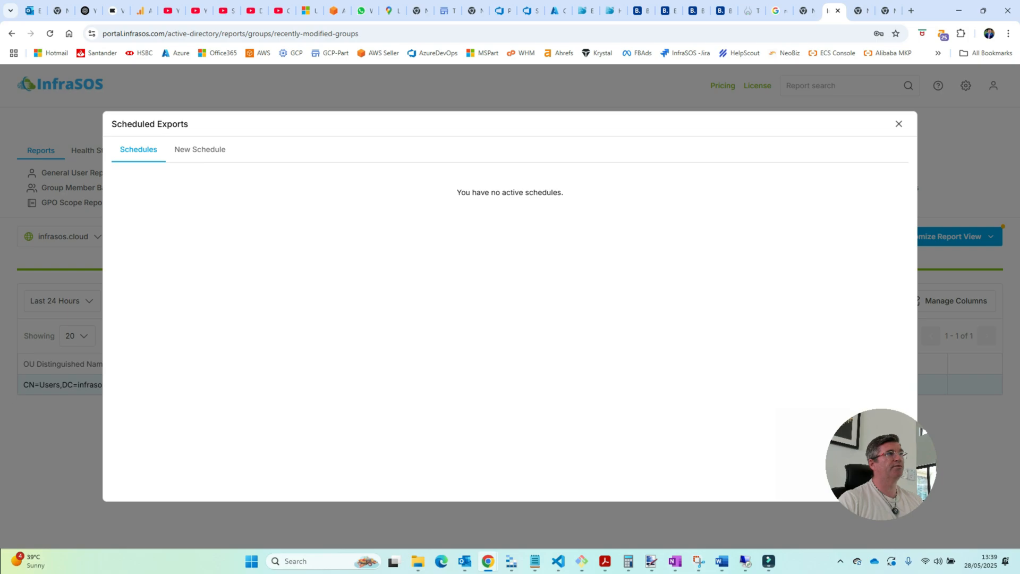
{"action": "left_click", "coordinate": [200, 150]}
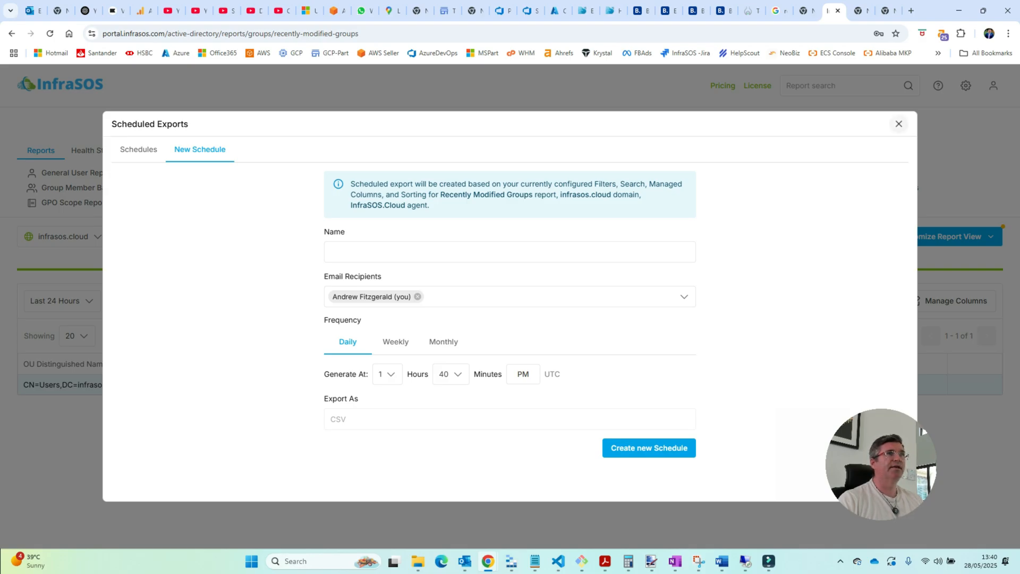
{"action": "left_click", "coordinate": [899, 124]}
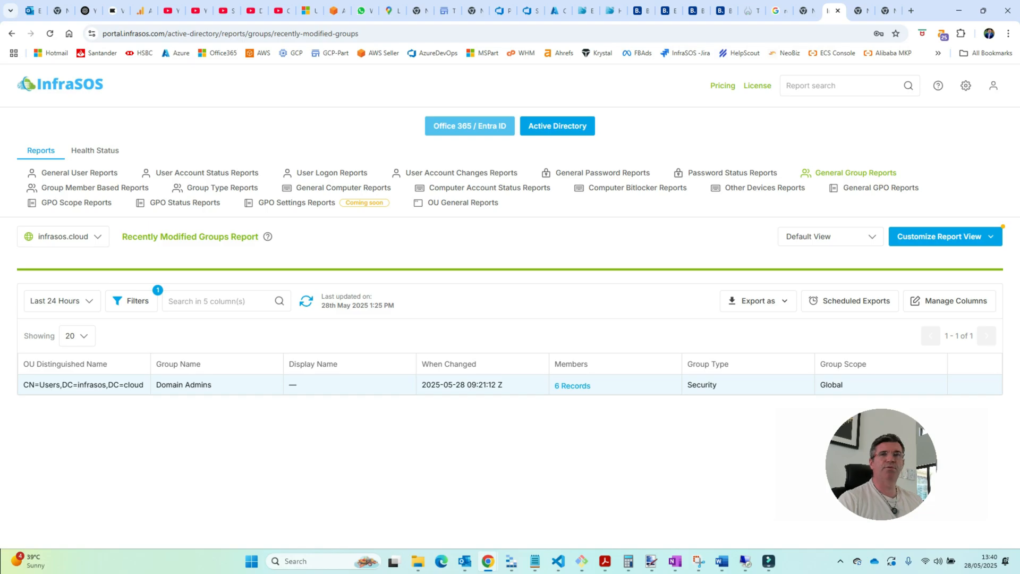